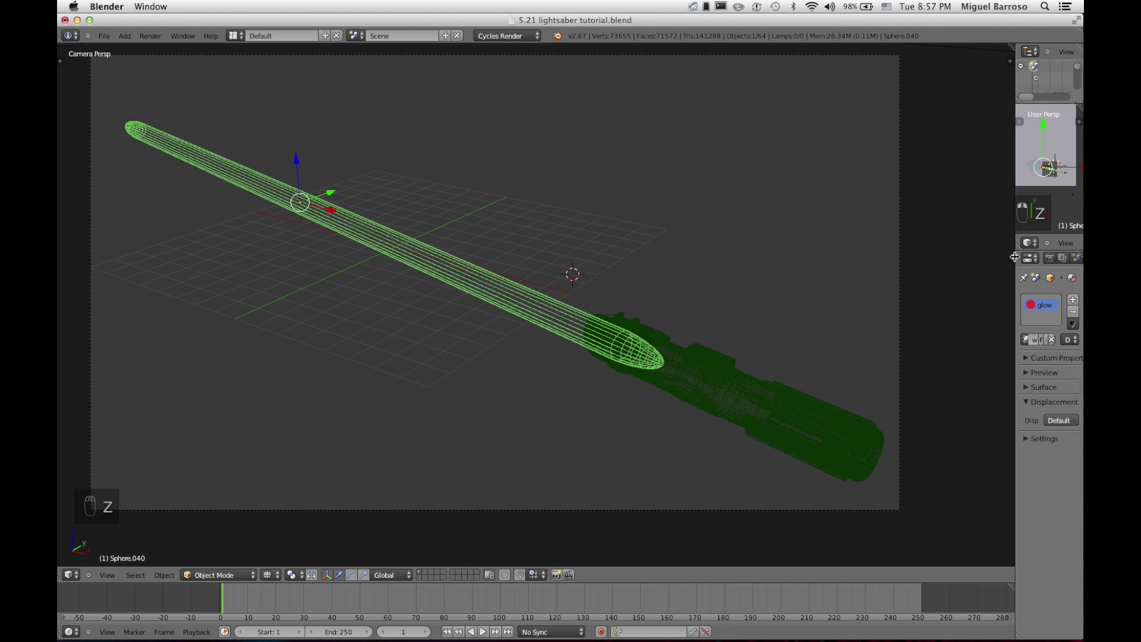
Step: Widen the Properties panel and expand the glow material's Settings to reveal Pass Index 1
{"action": "left_click_drag", "start_coordinate": [983, 257], "coordinate": [797, 256]}
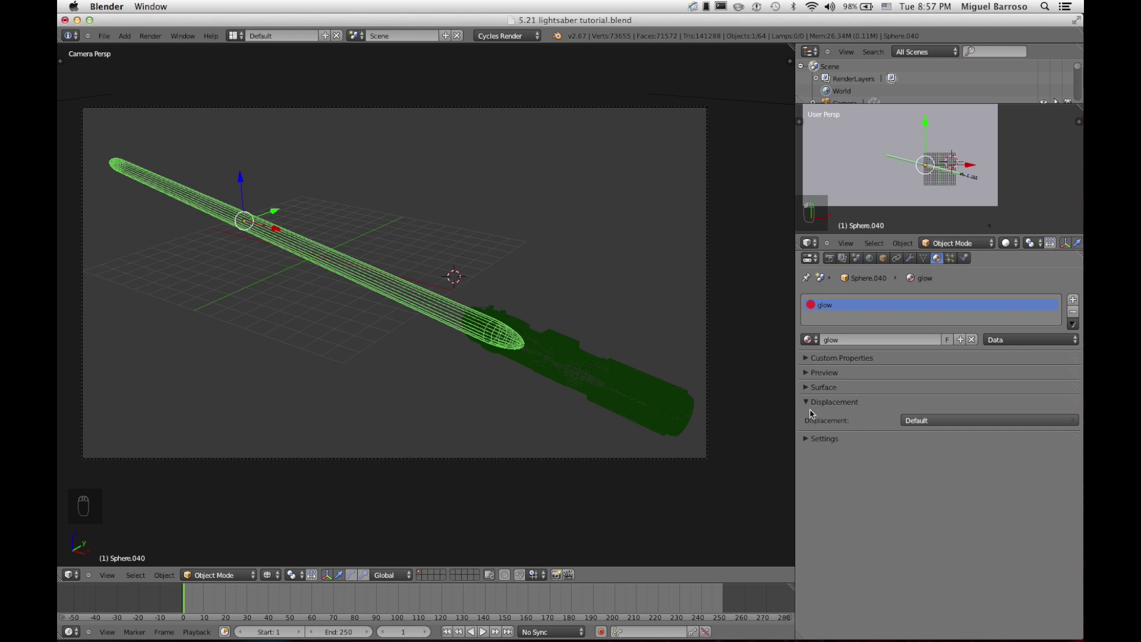
{"action": "left_click", "coordinate": [808, 441]}
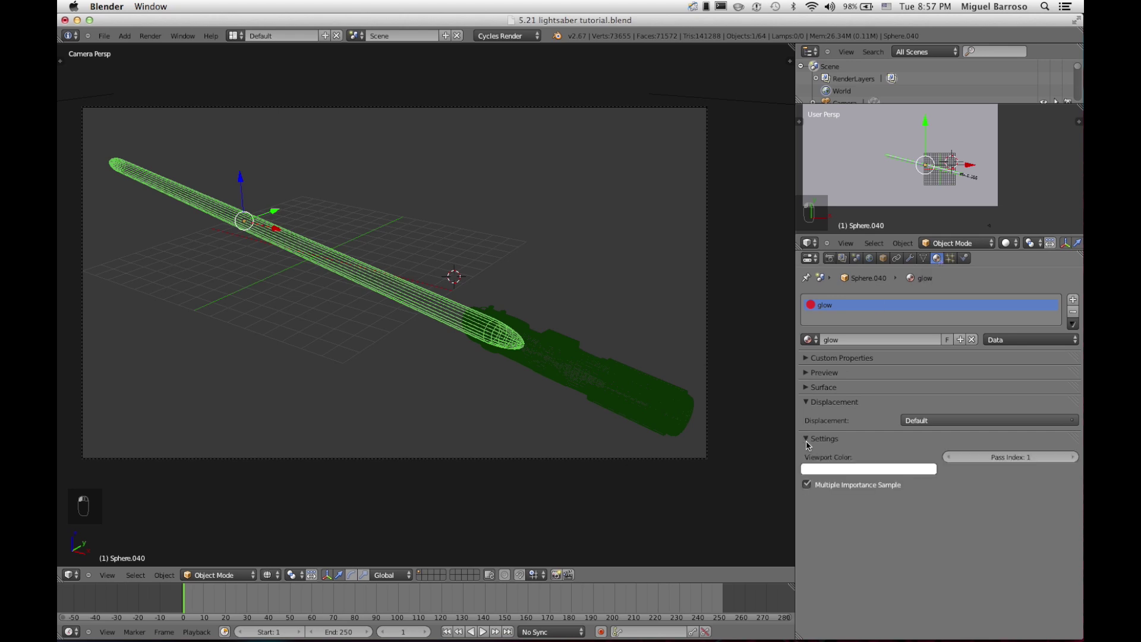
Step: In the render layer's Passes list, check Material Index
{"action": "left_click", "coordinate": [844, 259]}
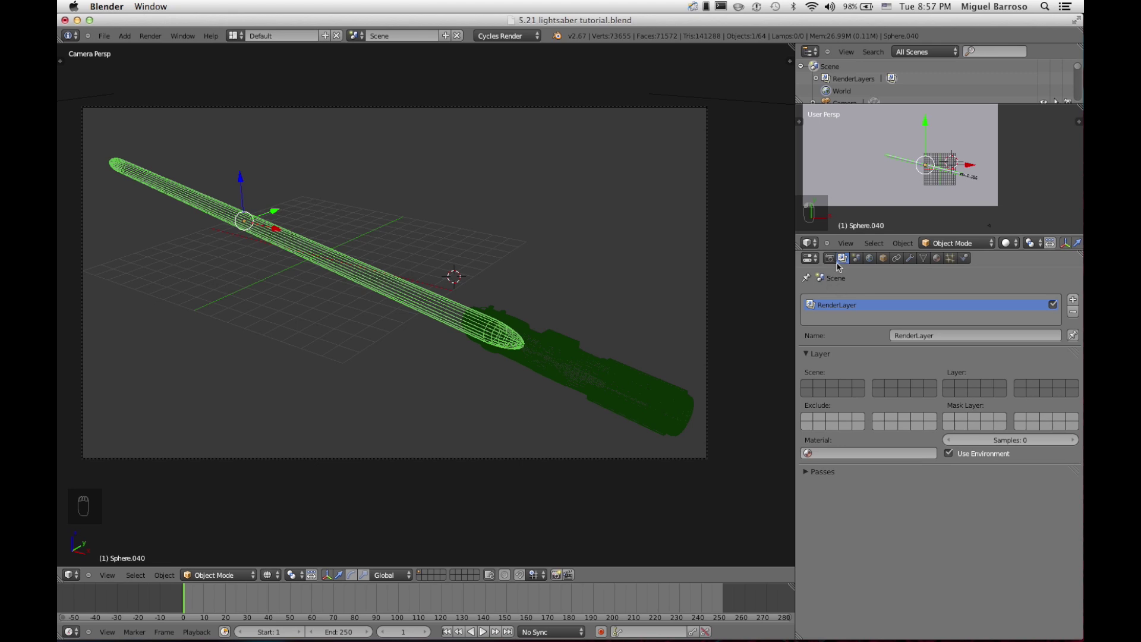
{"action": "left_click", "coordinate": [829, 258]}
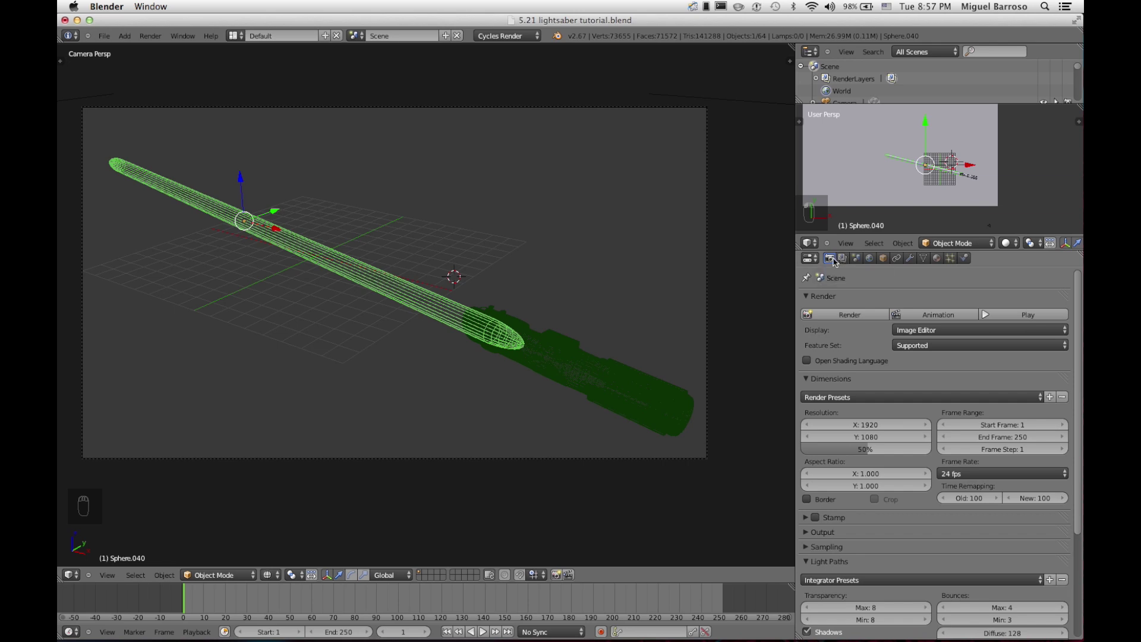
{"action": "left_click", "coordinate": [844, 259]}
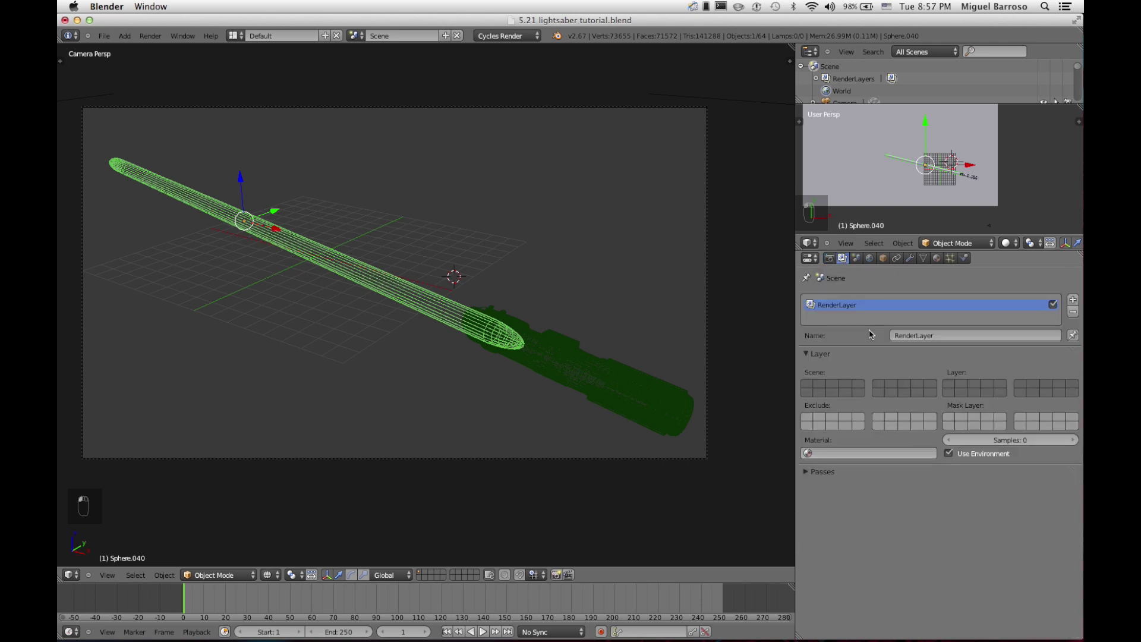
{"action": "left_click", "coordinate": [806, 471]}
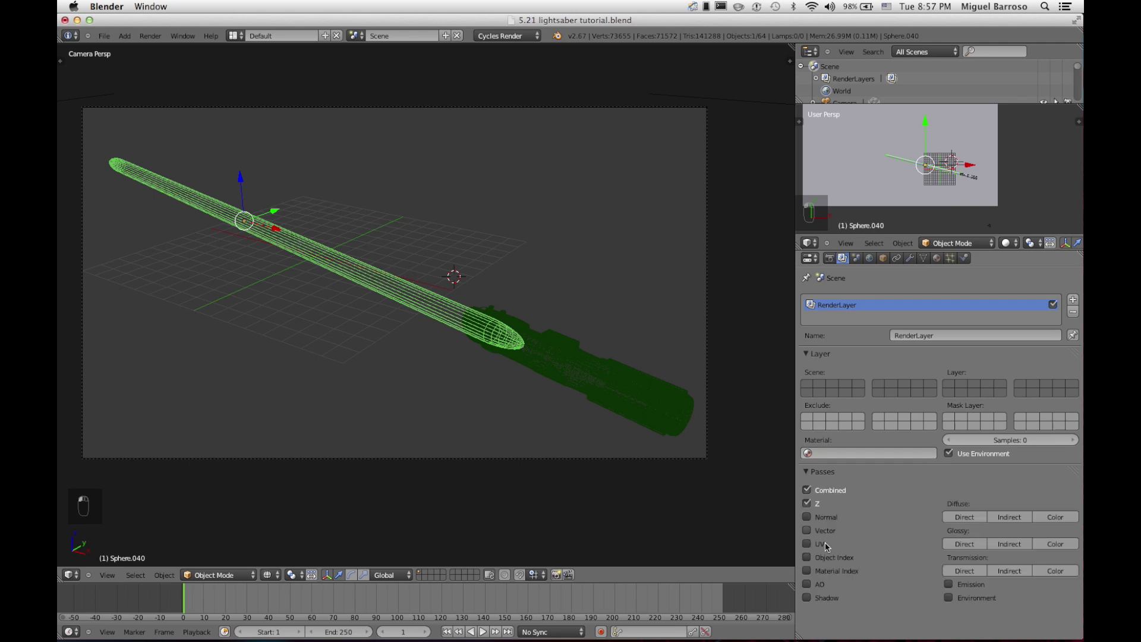
{"action": "left_click", "coordinate": [807, 572]}
{"action": "left_click", "coordinate": [807, 570]}
Step: Set the render resolution percentage to 100%
{"action": "left_click", "coordinate": [830, 259]}
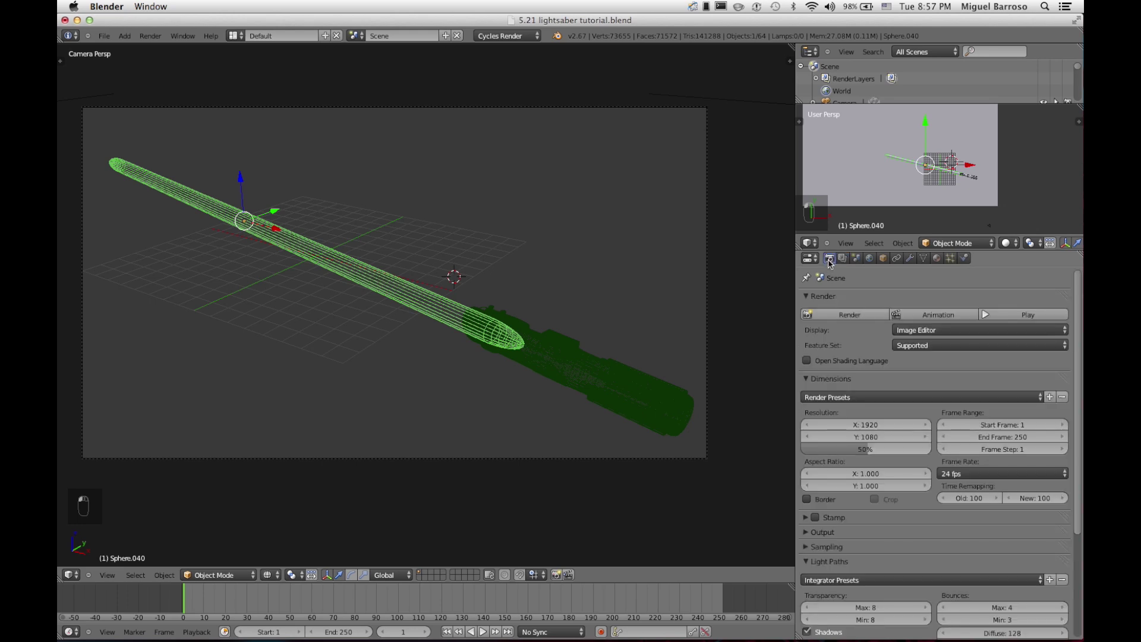
{"action": "left_click", "coordinate": [865, 449]}
{"action": "type", "text": "56"}
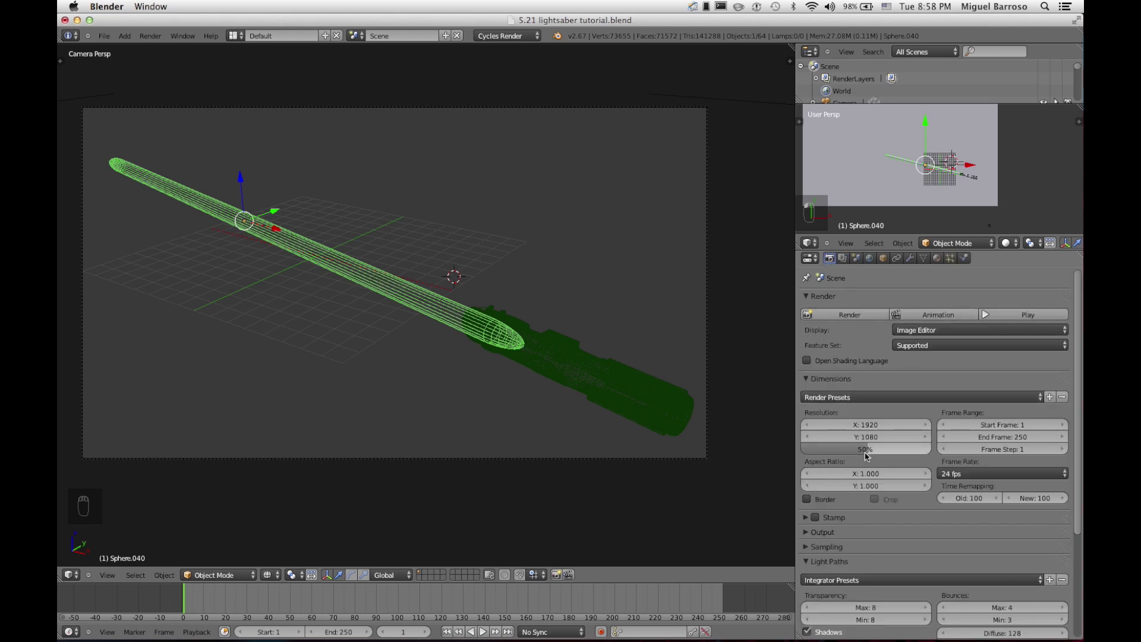
{"action": "key", "text": "Return"}
{"action": "left_click_drag", "start_coordinate": [963, 456], "coordinate": [1019, 456]}
{"action": "scroll", "coordinate": [866, 539], "scroll_direction": "down", "scroll_amount": 2}
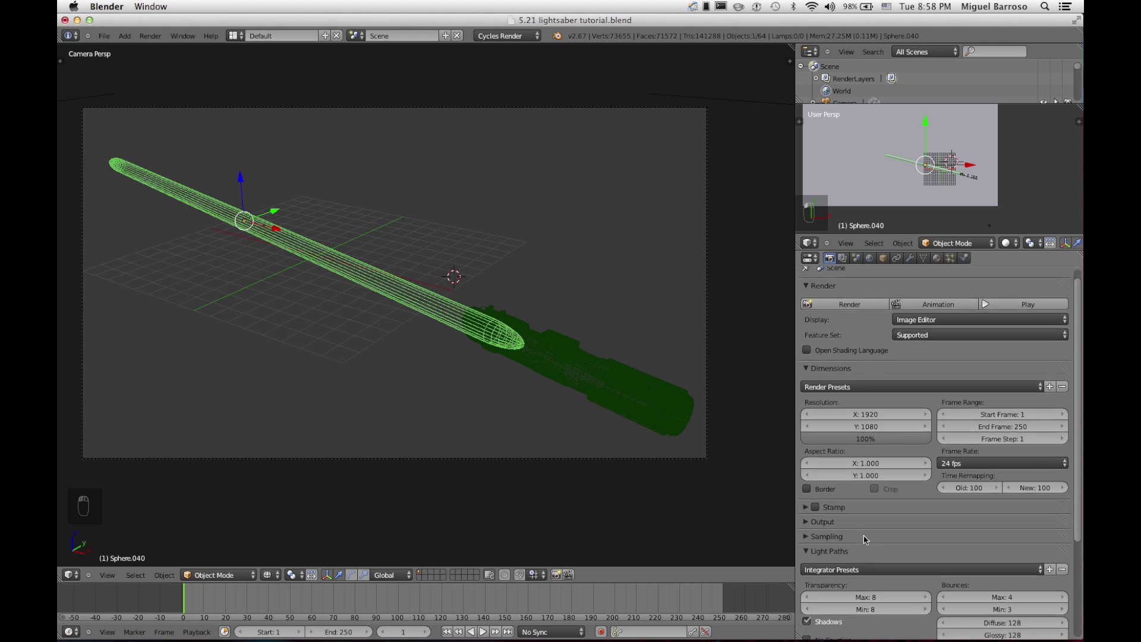
{"action": "scroll", "coordinate": [907, 560], "scroll_direction": "down", "scroll_amount": 6}
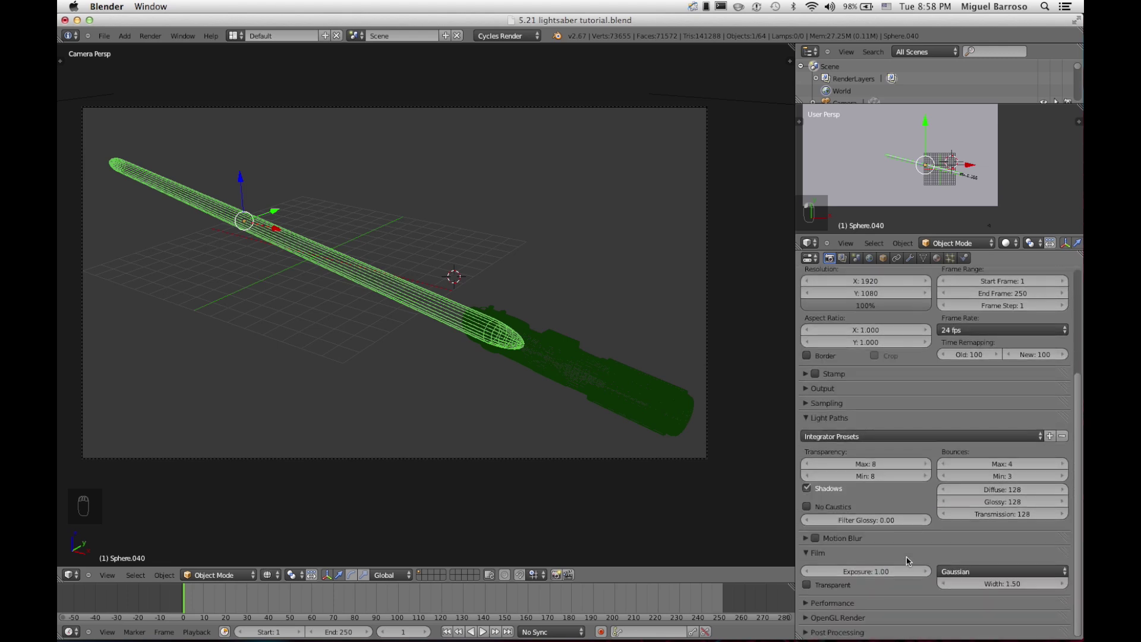
{"action": "scroll", "coordinate": [920, 498], "scroll_direction": "up", "scroll_amount": 6}
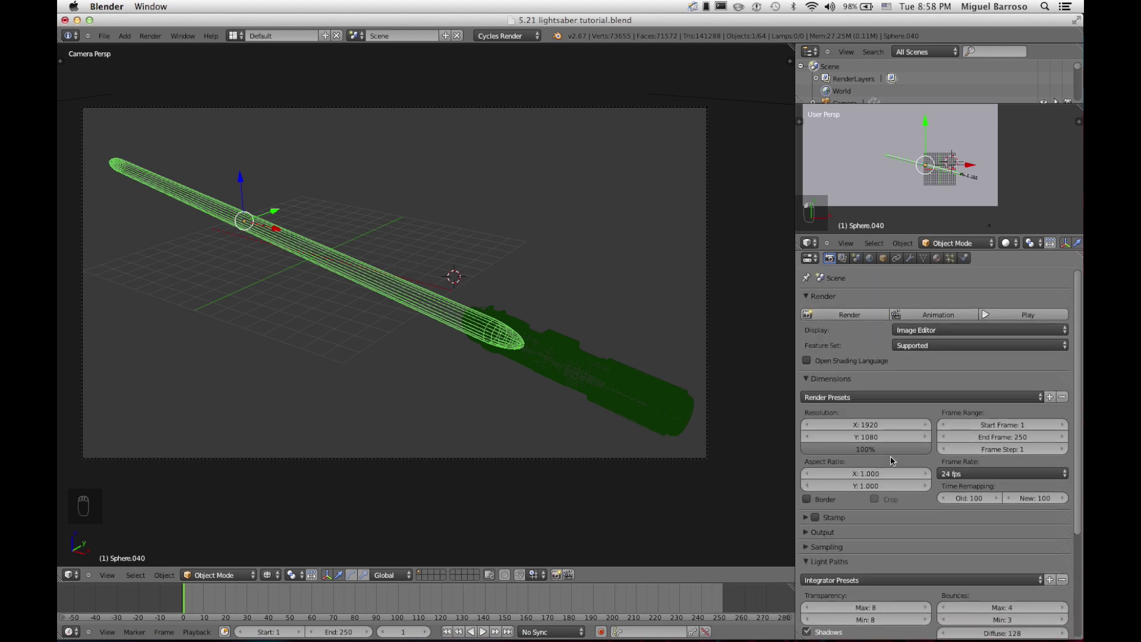
{"action": "scroll", "coordinate": [918, 504], "scroll_direction": "down", "scroll_amount": 5}
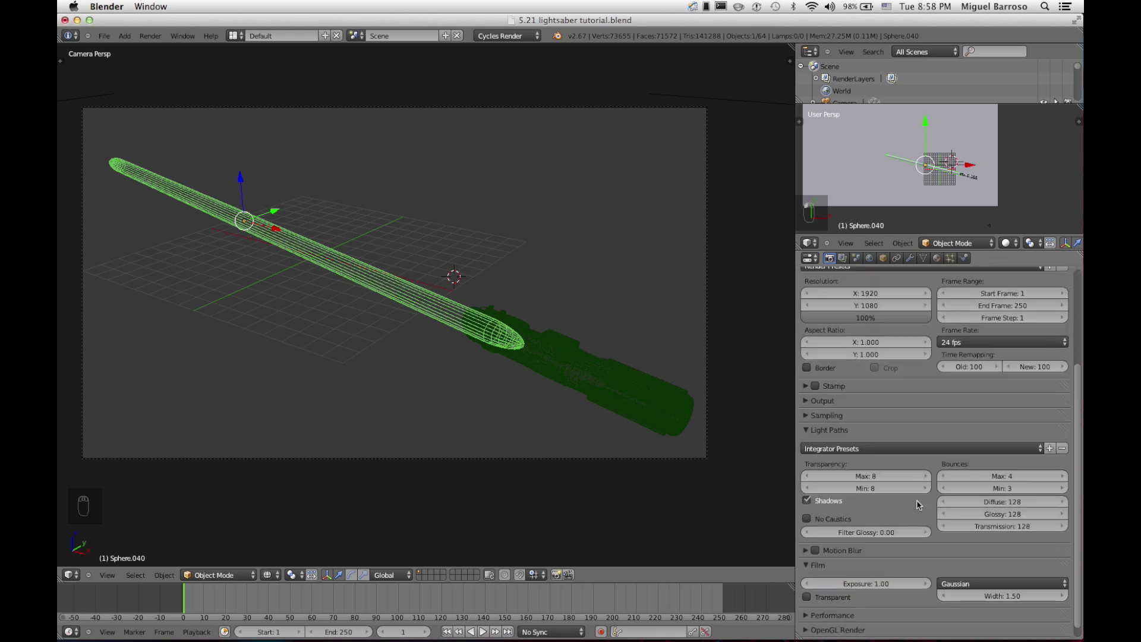
Step: Set render samples to 50 under Sampling and render the frame
{"action": "left_click", "coordinate": [807, 416]}
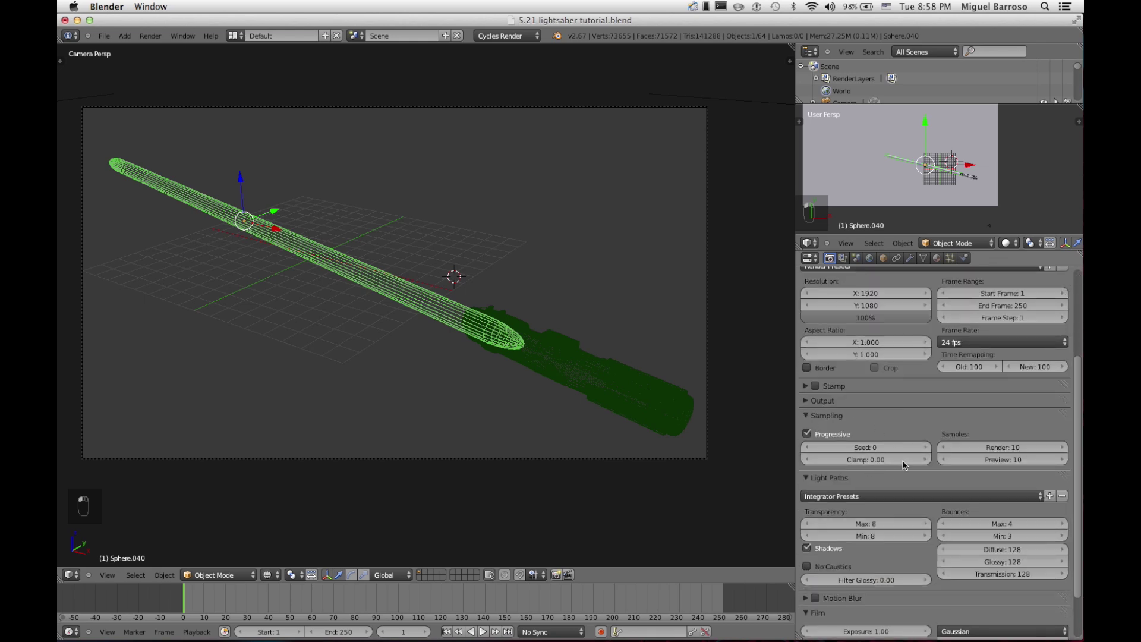
{"action": "left_click", "coordinate": [1008, 449]}
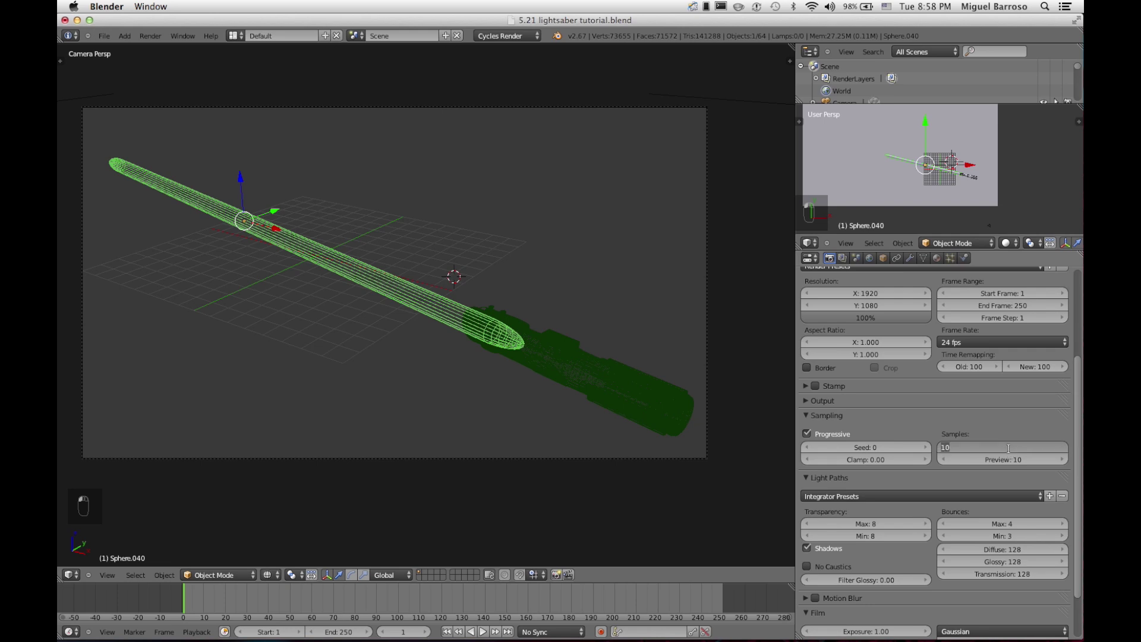
{"action": "type", "text": "50"}
{"action": "key", "text": "Return"}
{"action": "scroll", "coordinate": [928, 407], "scroll_direction": "up", "scroll_amount": 5}
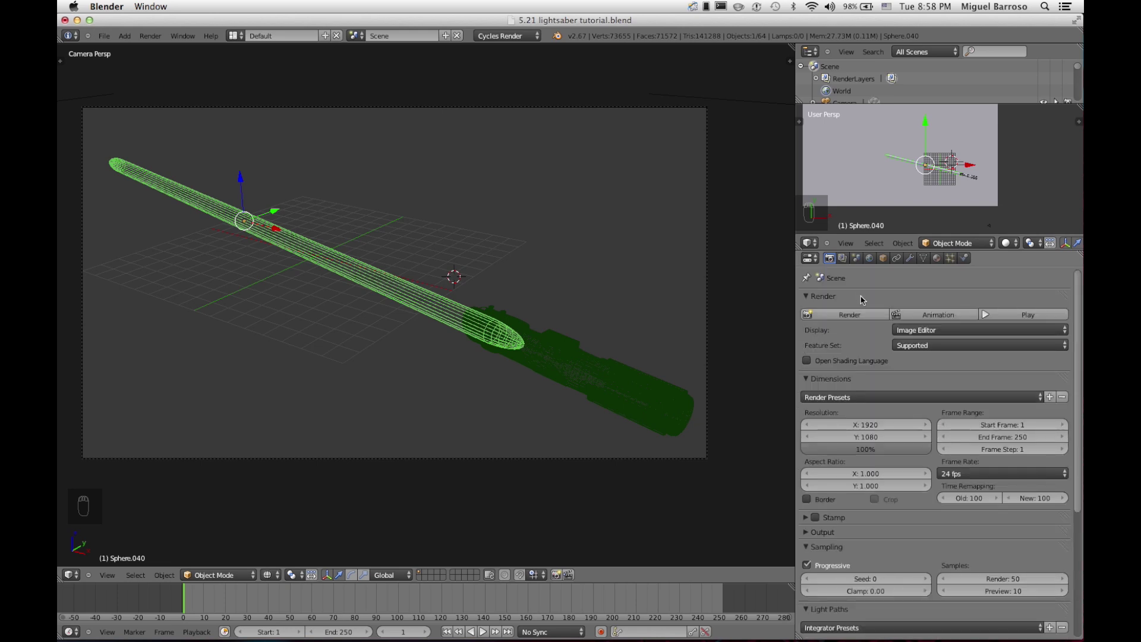
{"action": "left_click", "coordinate": [859, 314]}
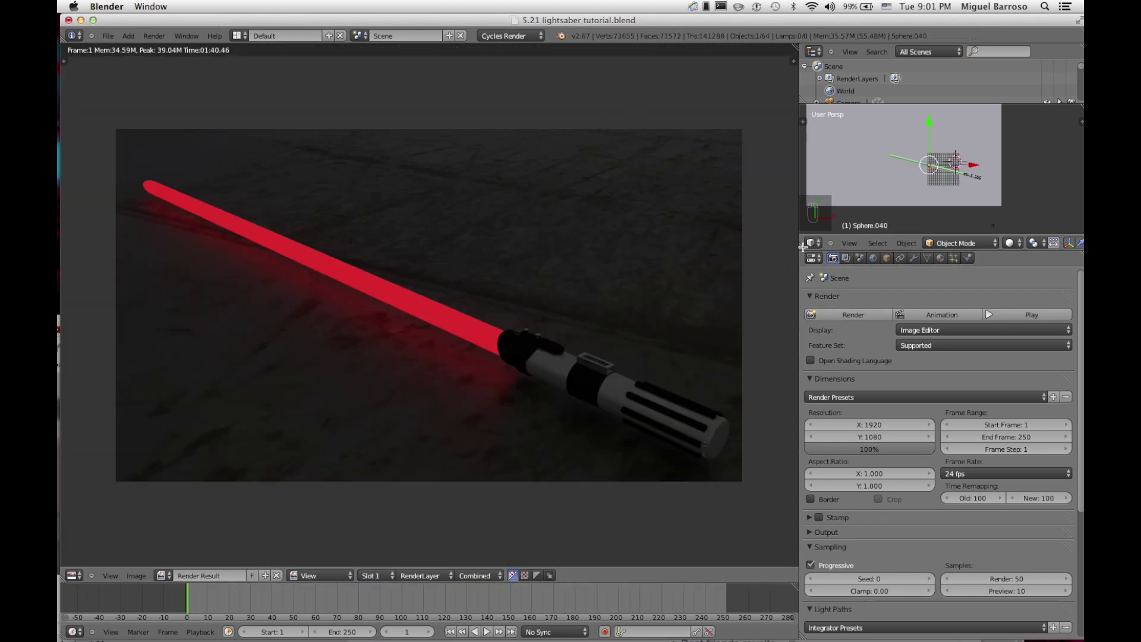
Step: Switch to the Compositing layout, enlarge the node editor, and enable Use Nodes
{"action": "left_click_drag", "start_coordinate": [800, 247], "coordinate": [997, 266]}
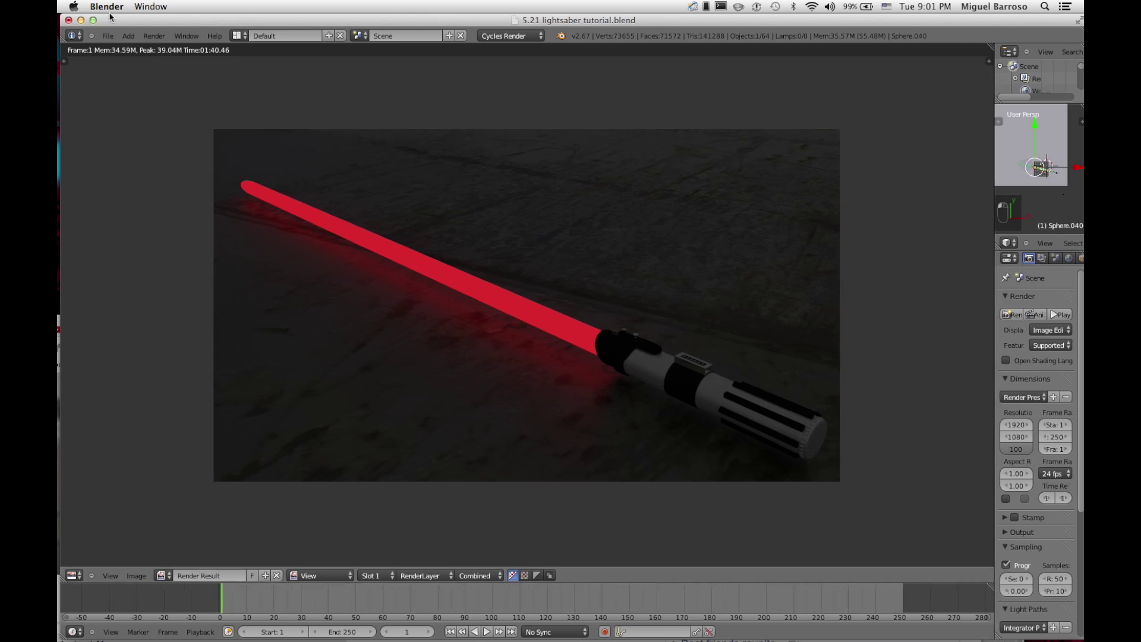
{"action": "left_click", "coordinate": [240, 36]}
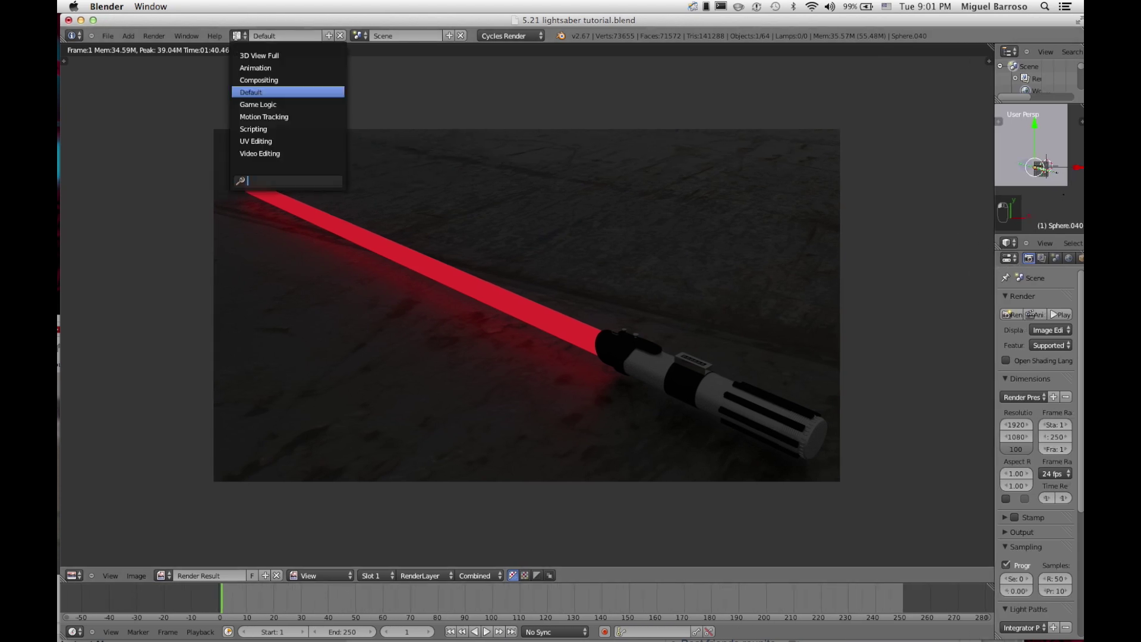
{"action": "left_click", "coordinate": [260, 79]}
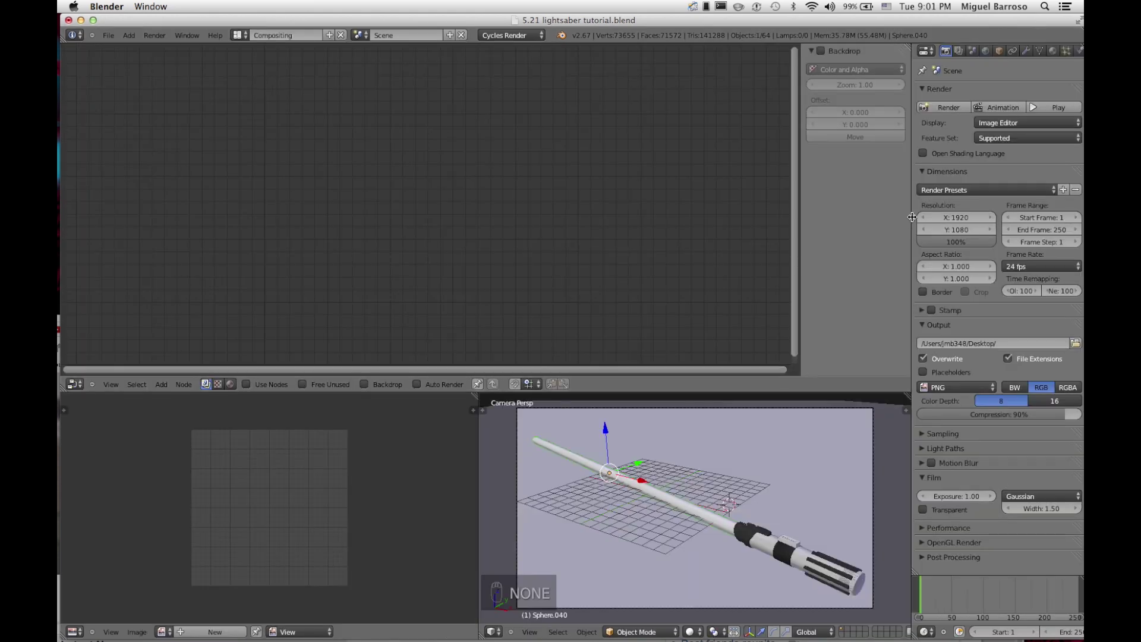
{"action": "left_click_drag", "start_coordinate": [912, 217], "coordinate": [1070, 216]}
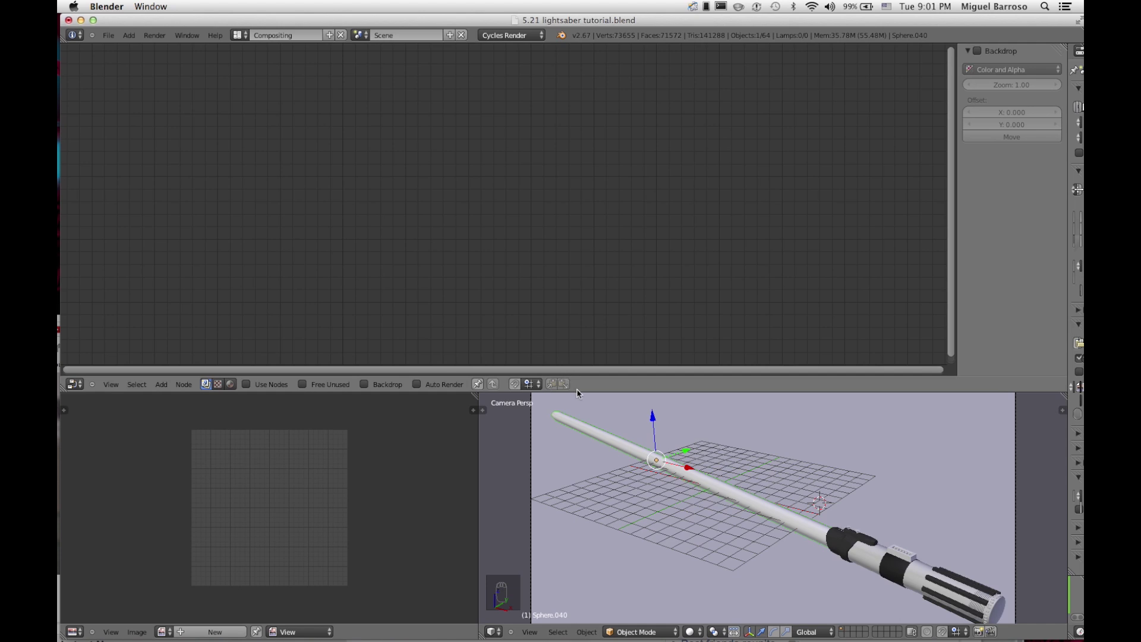
{"action": "left_click_drag", "start_coordinate": [578, 391], "coordinate": [574, 598]}
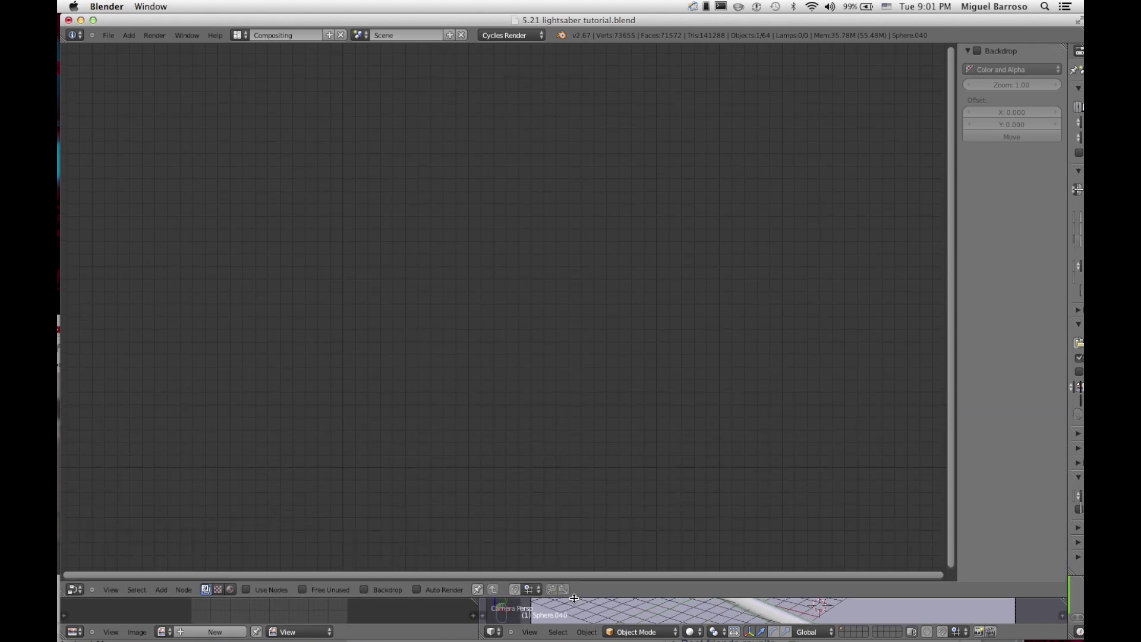
{"action": "left_click", "coordinate": [246, 590]}
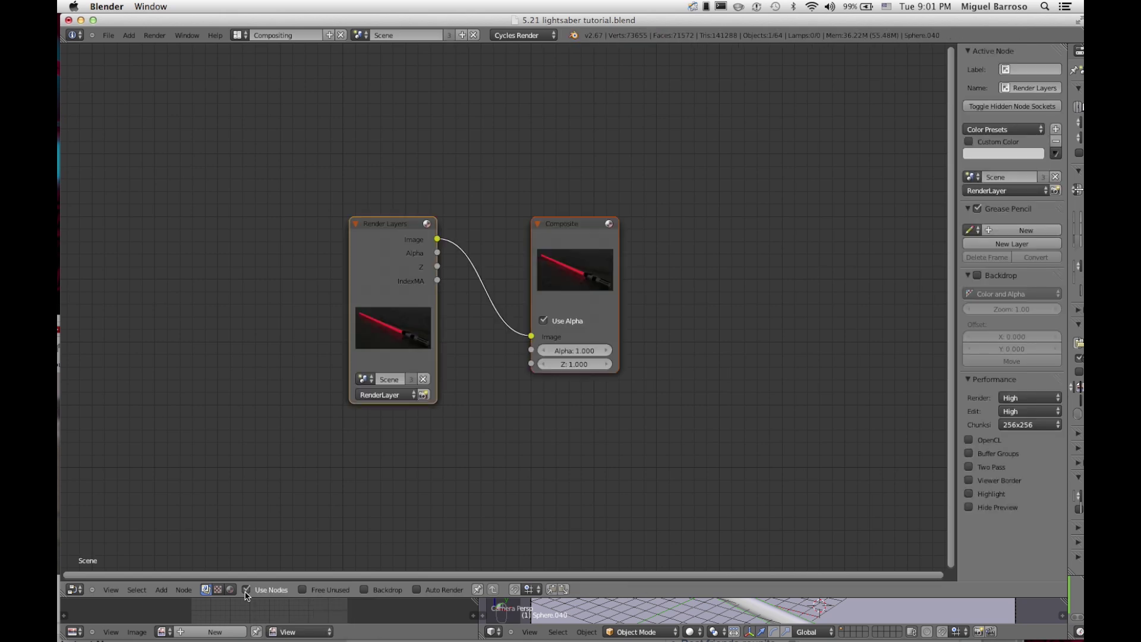
Step: Turn on Backdrop and move Render Layers to the top-left and Composite to the top-right
{"action": "left_click", "coordinate": [364, 590]}
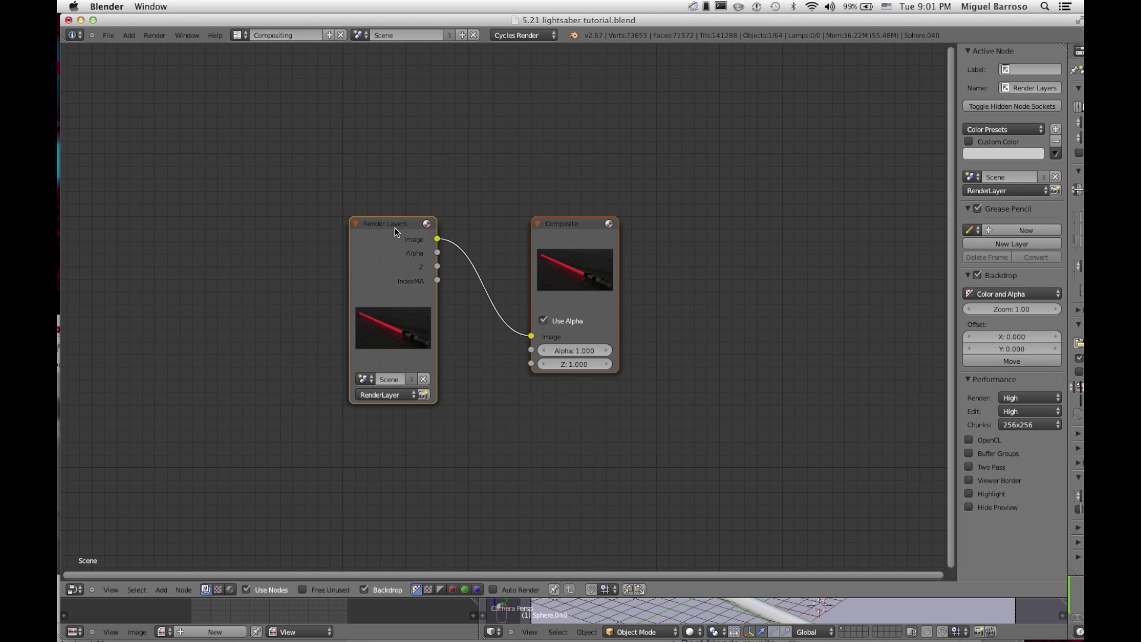
{"action": "left_click_drag", "start_coordinate": [395, 232], "coordinate": [123, 82]}
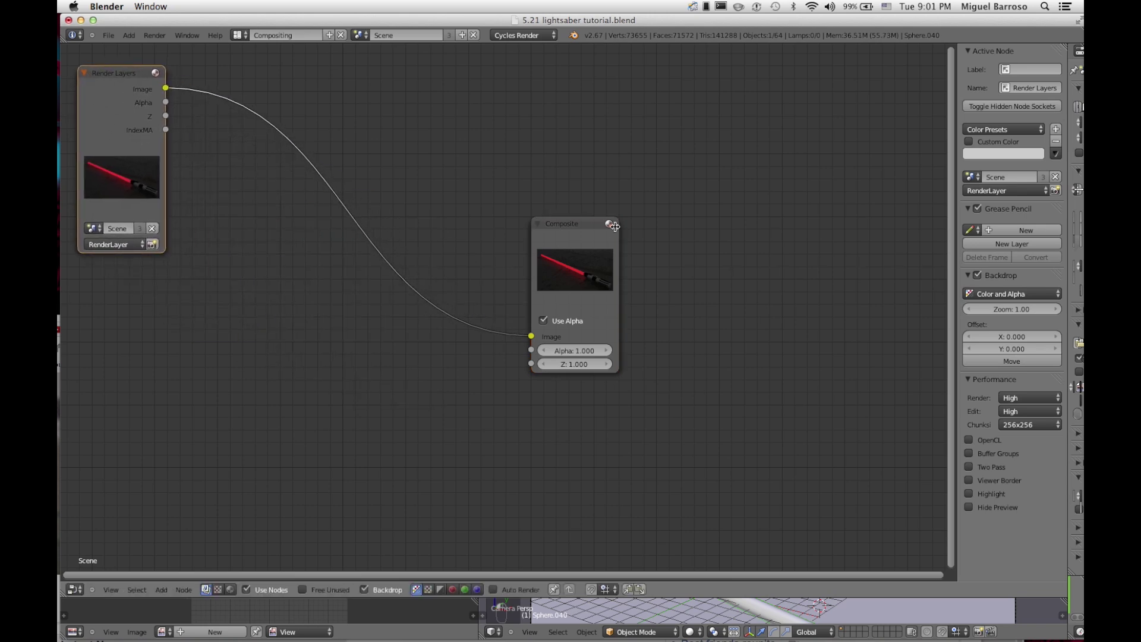
{"action": "left_click_drag", "start_coordinate": [614, 226], "coordinate": [923, 71]}
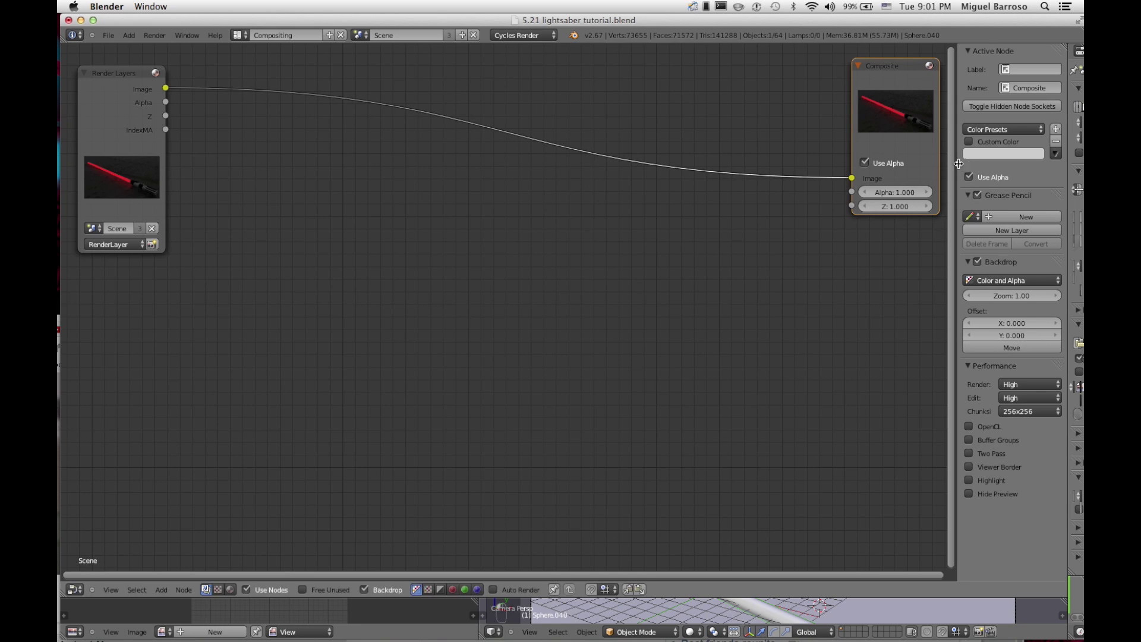
{"action": "left_click_drag", "start_coordinate": [958, 163], "coordinate": [1013, 164]}
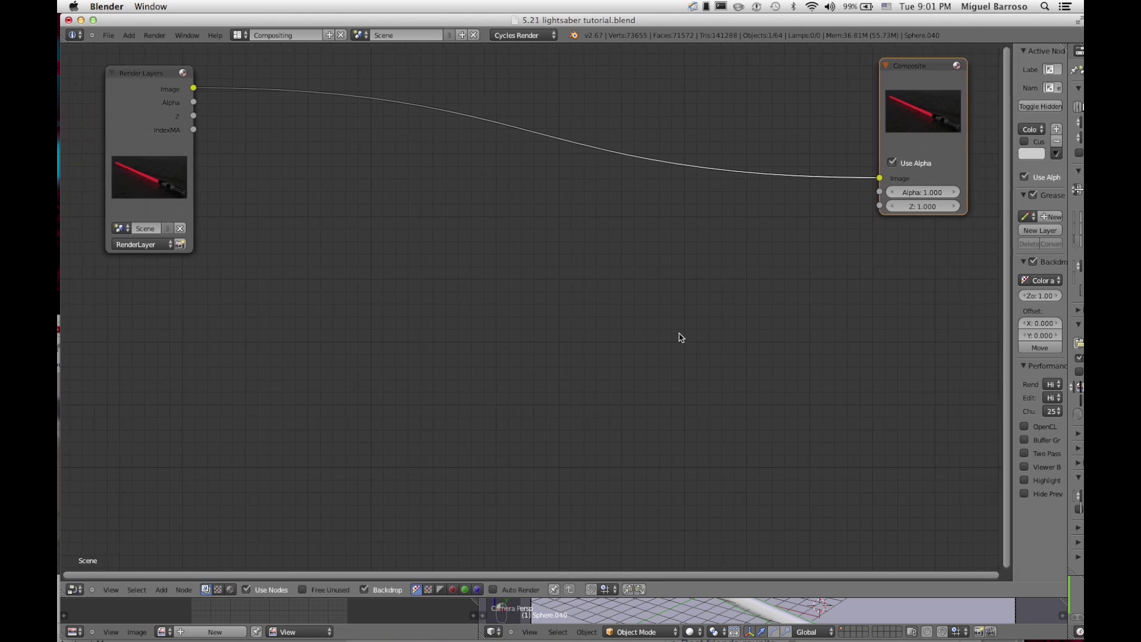
{"action": "left_click_drag", "start_coordinate": [156, 74], "coordinate": [123, 67]}
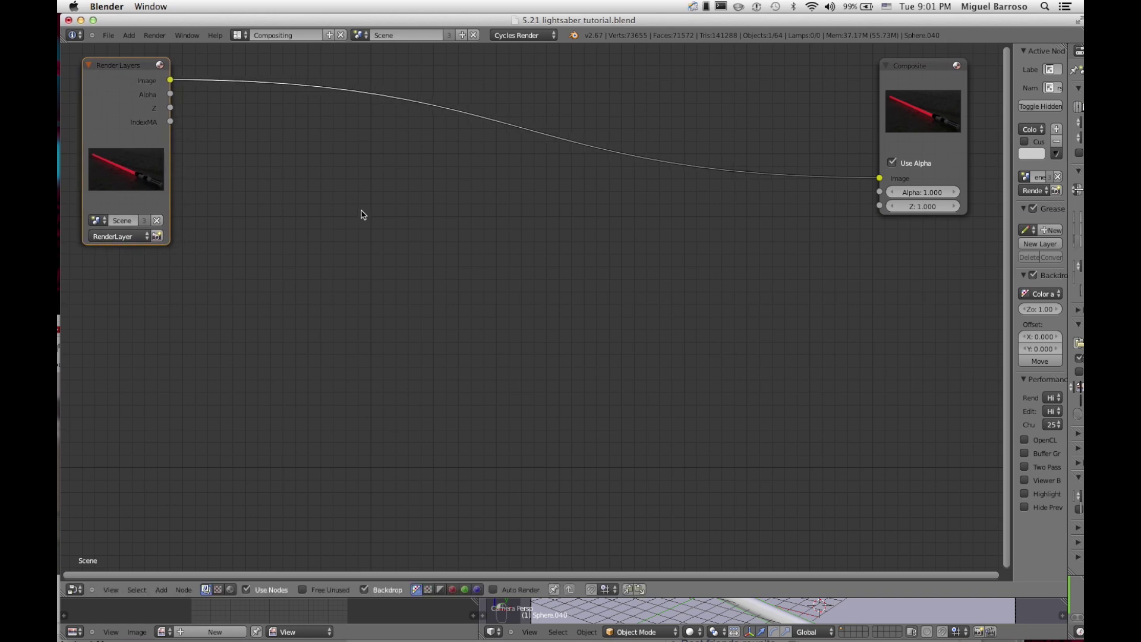
{"action": "key", "text": "shift+a"}
{"action": "mouse_move", "coordinate": [363, 214]}
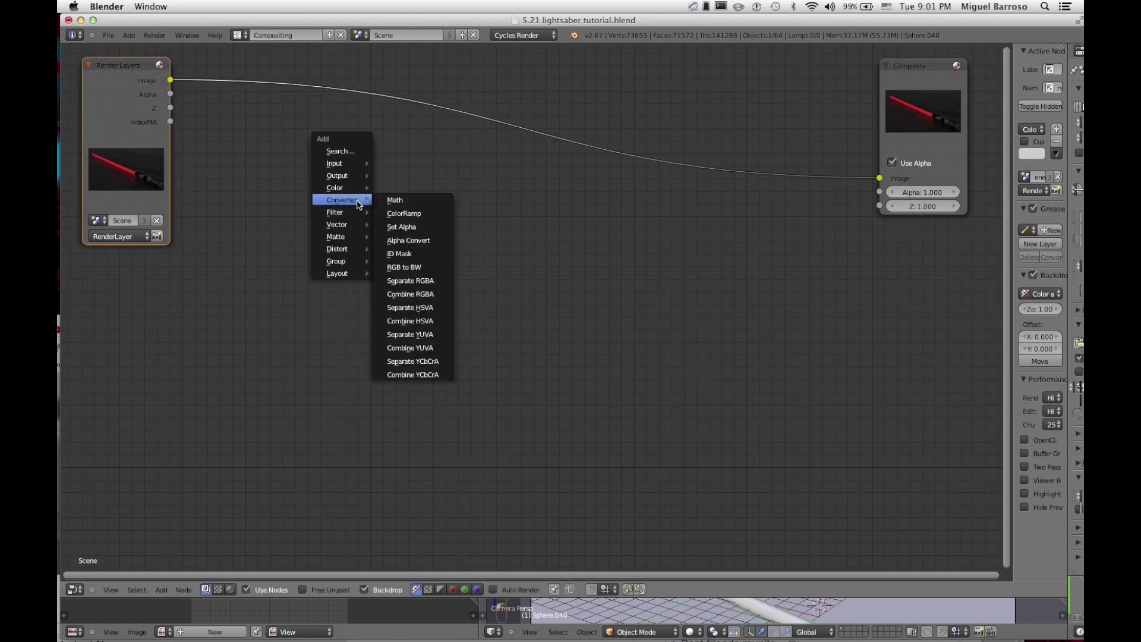
Step: Add an ID Mask node beside Render Layers, link IndexMA into it, and set Index to 1
{"action": "left_click", "coordinate": [400, 254]}
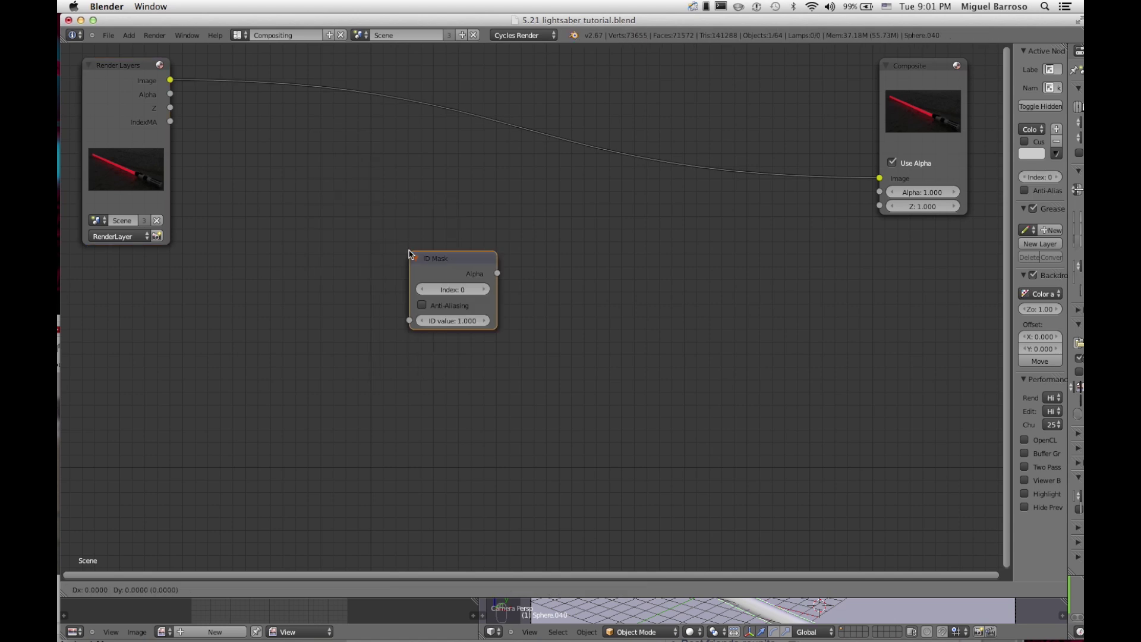
{"action": "left_click", "coordinate": [207, 126]}
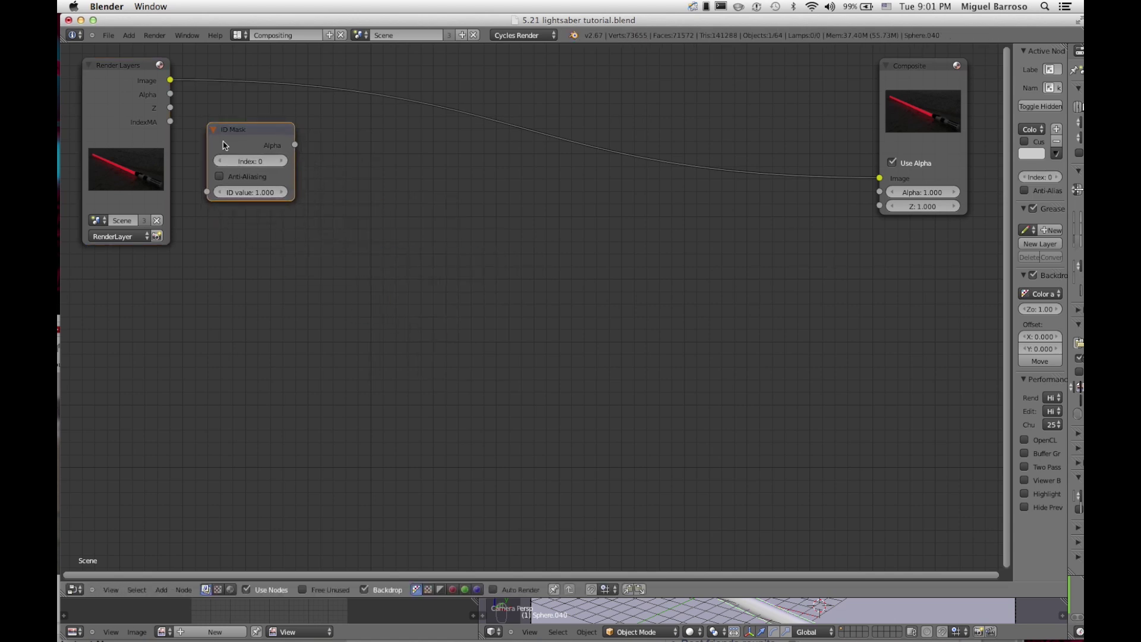
{"action": "left_click_drag", "start_coordinate": [170, 122], "coordinate": [206, 191]}
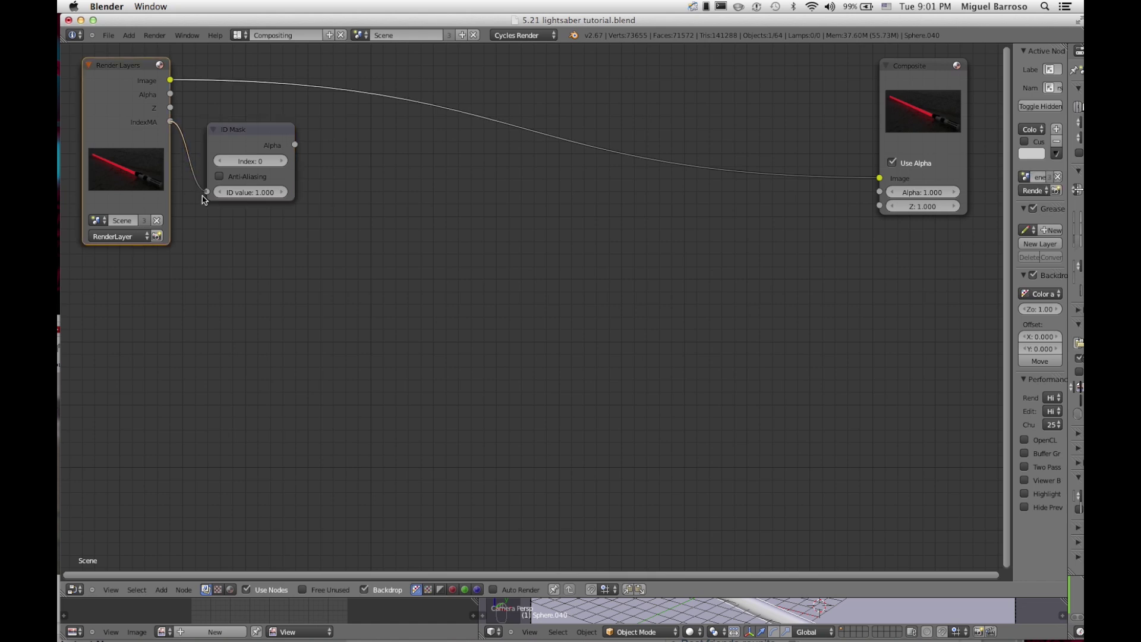
{"action": "left_click", "coordinate": [284, 161]}
{"action": "left_click_drag", "start_coordinate": [264, 140], "coordinate": [260, 138]}
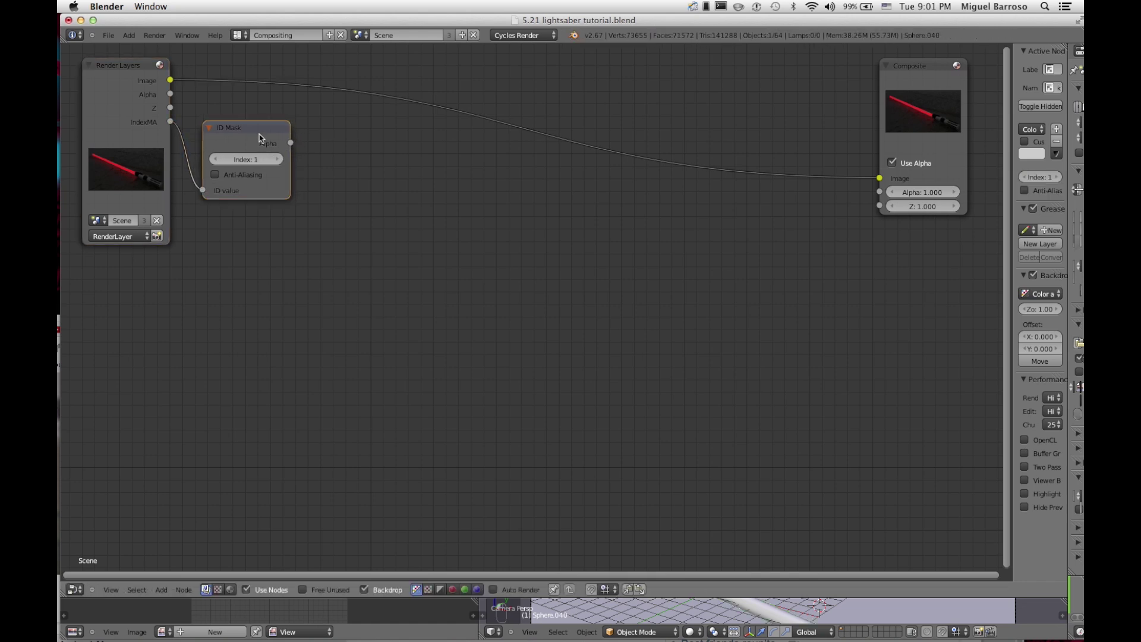
{"action": "key", "text": "shift+a"}
{"action": "mouse_move", "coordinate": [395, 144]}
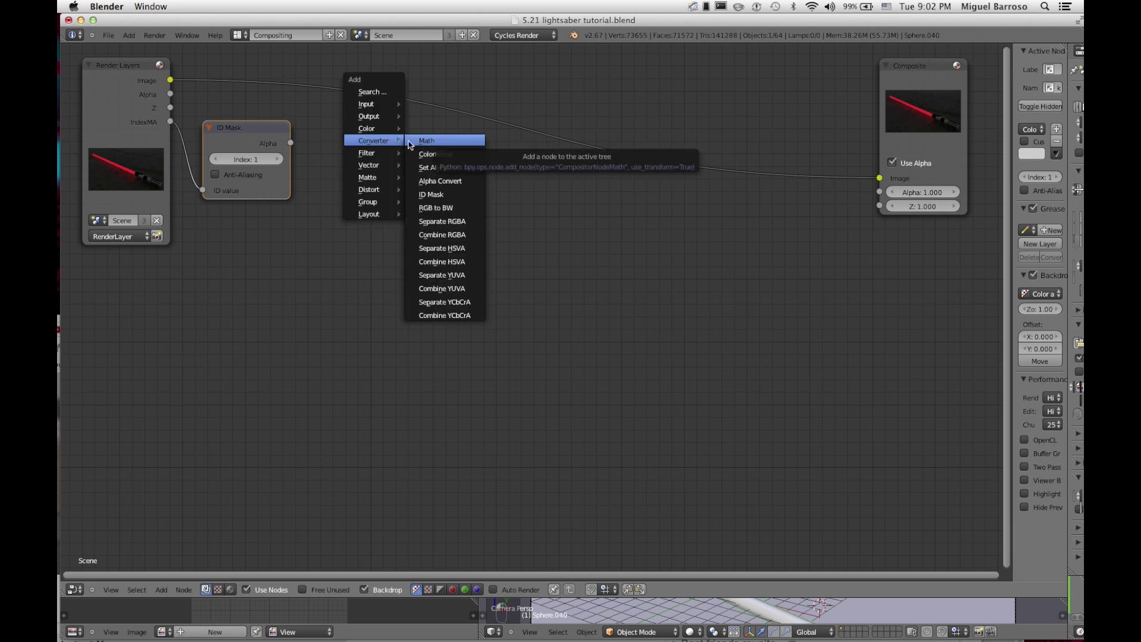
Step: Add a Viewer node at the lower right fed by the ID Mask's Alpha output
{"action": "mouse_move", "coordinate": [387, 116]}
{"action": "left_click", "coordinate": [428, 128]}
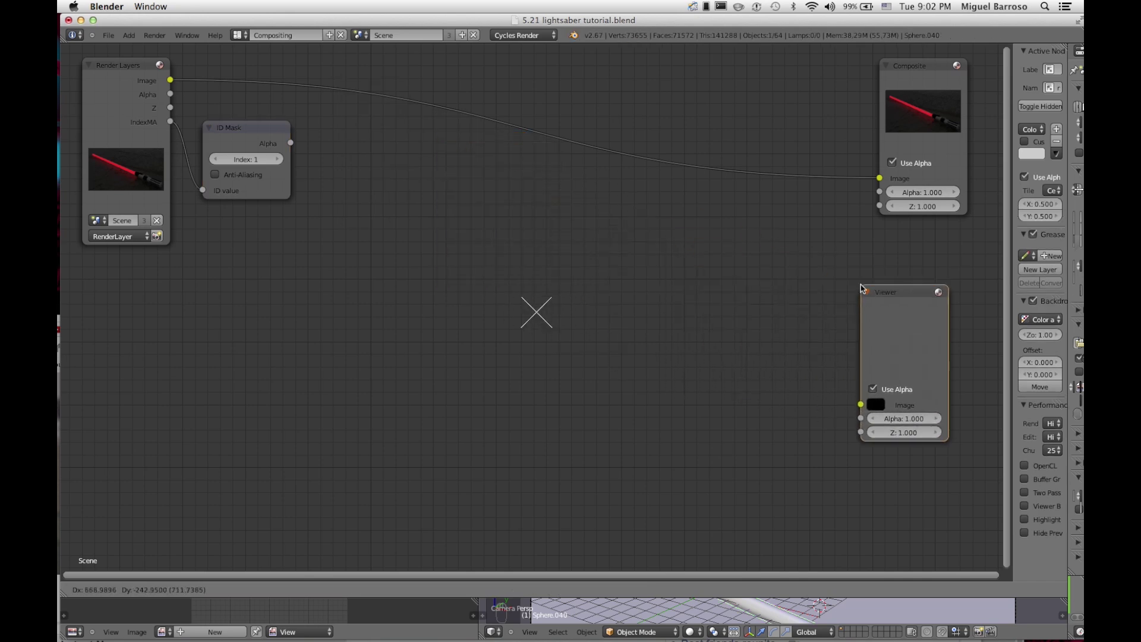
{"action": "left_click", "coordinate": [864, 291]}
{"action": "left_click_drag", "start_coordinate": [290, 143], "coordinate": [859, 403]}
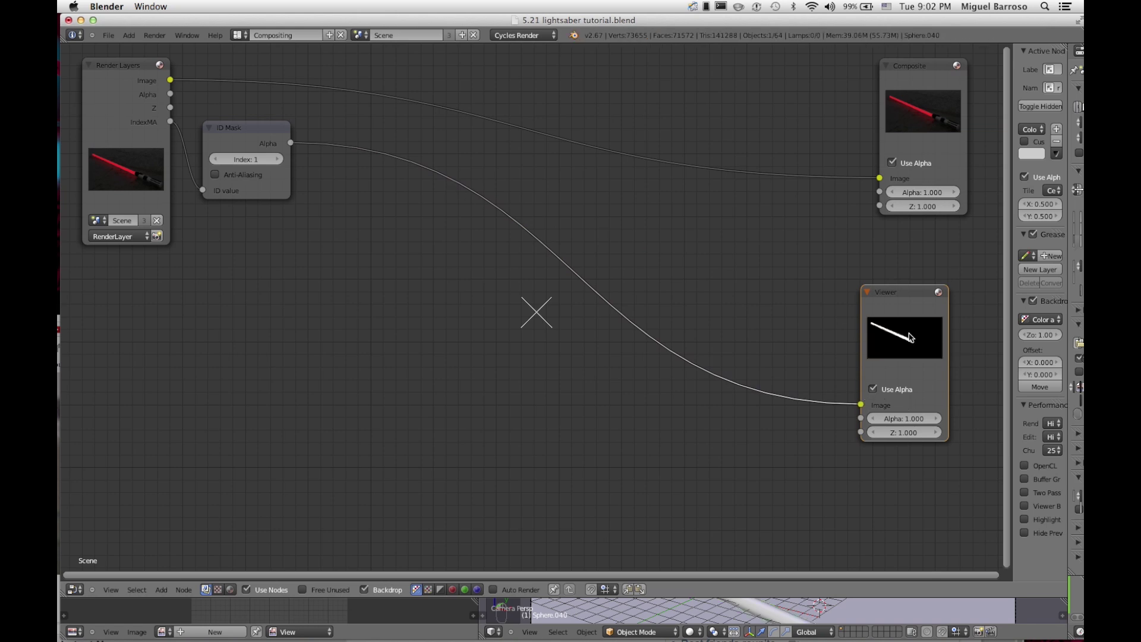
{"action": "key", "text": "alt+v"}
{"action": "key", "text": "alt+v"}
{"action": "key", "text": "alt+v"}
{"action": "key", "text": "alt+v"}
{"action": "key", "text": "alt+v"}
{"action": "key", "text": "ctrl+v"}
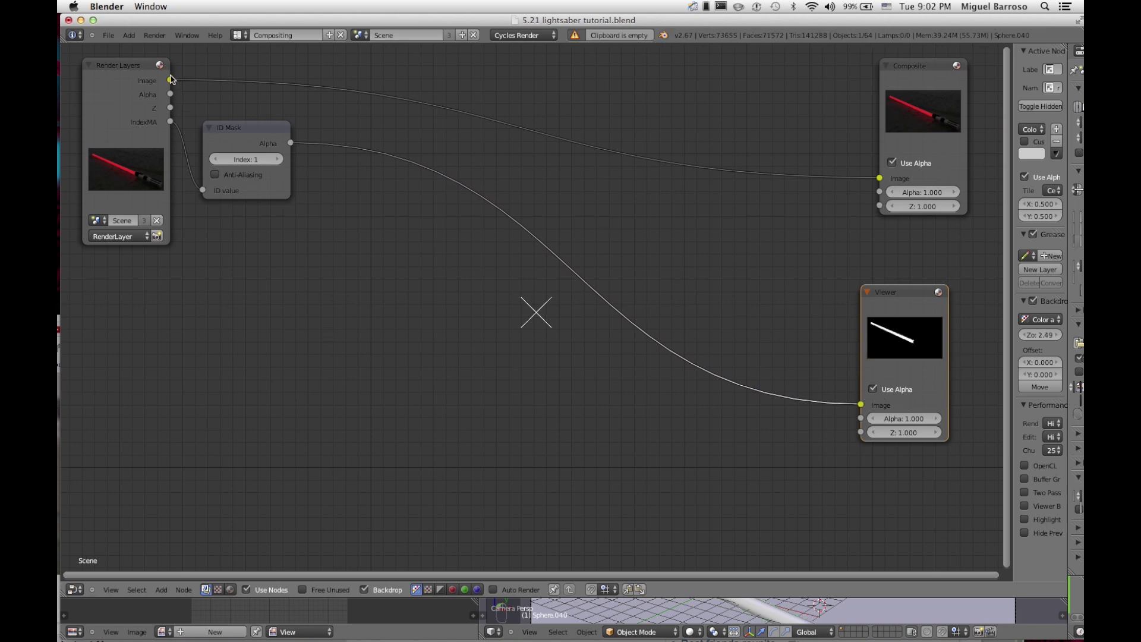
Step: Compare against the original render, adjust backdrop zoom, then reconnect the ID Mask alpha to the Viewer
{"action": "left_click_drag", "start_coordinate": [170, 80], "coordinate": [860, 404]}
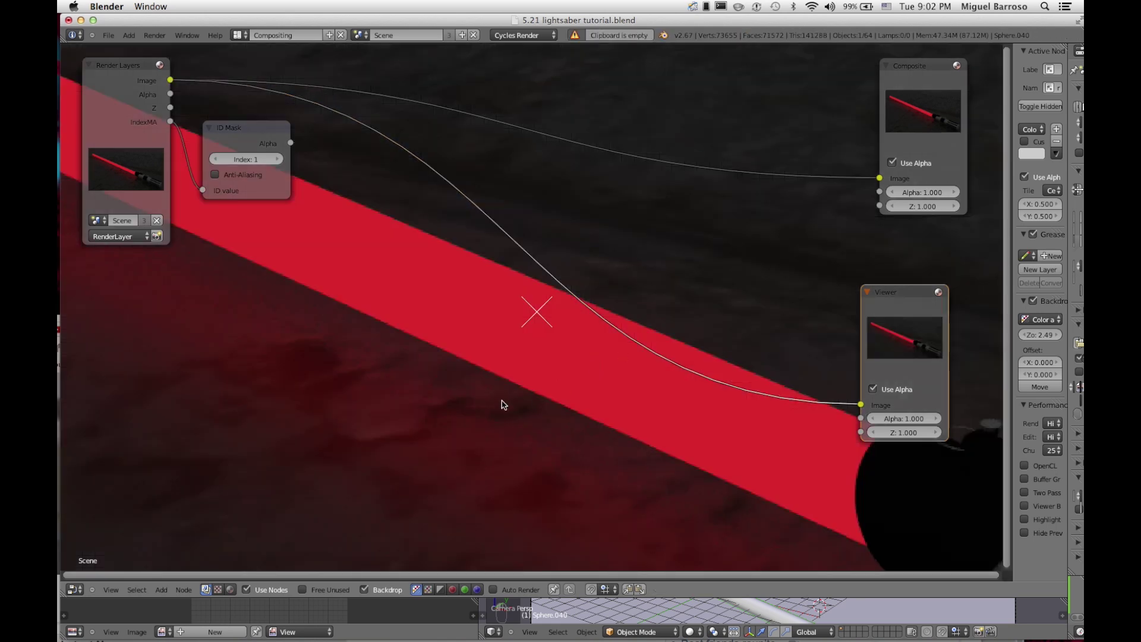
{"action": "key", "text": "v"}
{"action": "key", "text": "v"}
{"action": "key", "text": "v"}
{"action": "key", "text": "v"}
{"action": "key", "text": "v"}
{"action": "key", "text": "v"}
{"action": "key", "text": "v"}
{"action": "key", "text": "v"}
{"action": "key", "text": "v"}
{"action": "key", "text": "v"}
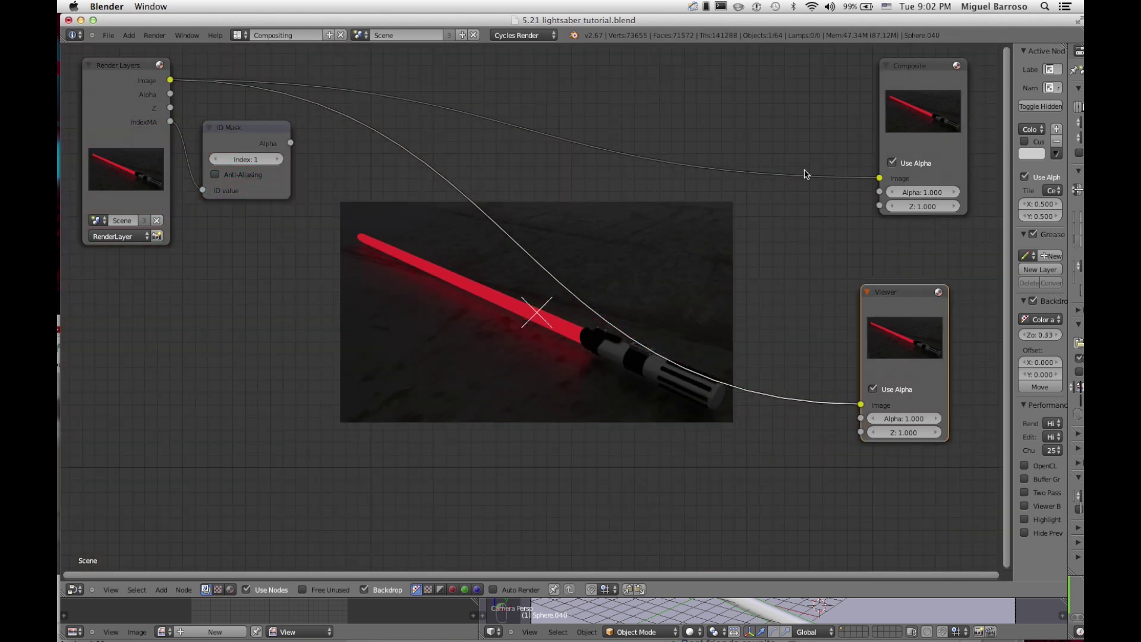
{"action": "key", "text": "alt+v"}
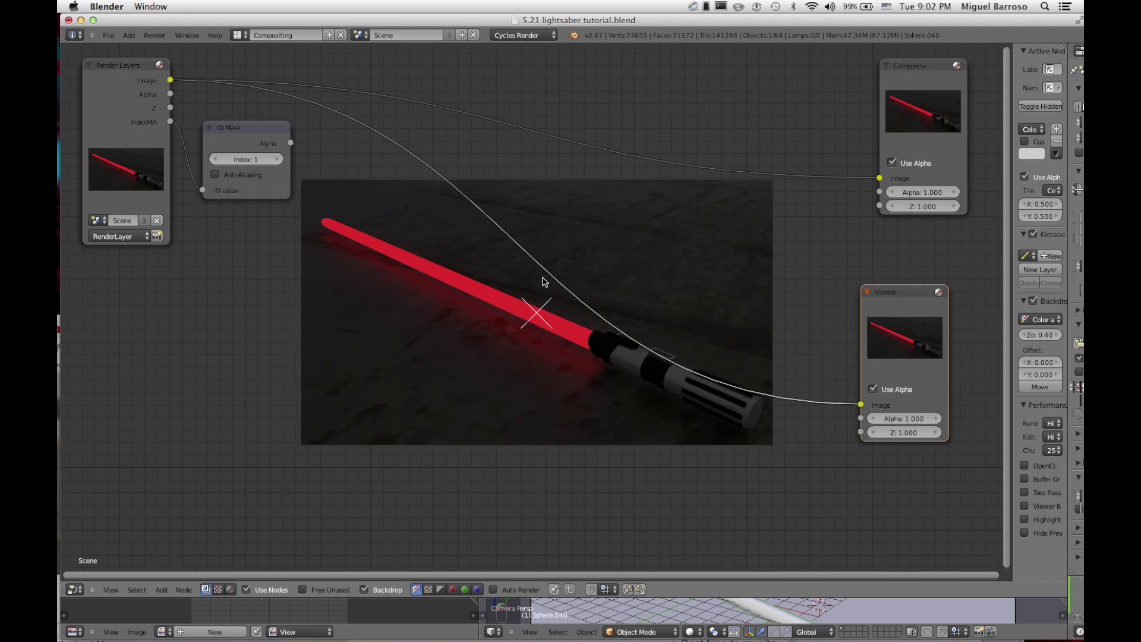
{"action": "key", "text": "alt+v"}
{"action": "key", "text": "alt+v"}
{"action": "key", "text": "alt+v"}
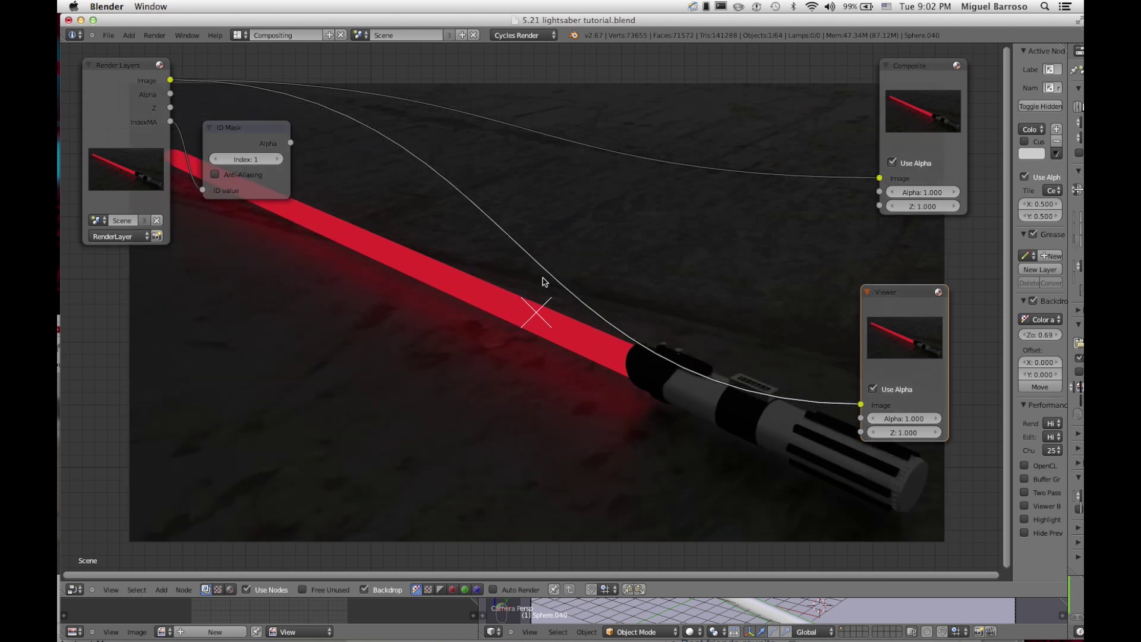
{"action": "key", "text": "alt+v"}
{"action": "key", "text": "alt+v"}
{"action": "key", "text": "alt+v"}
{"action": "key", "text": "v"}
{"action": "key", "text": "v"}
{"action": "key", "text": "v"}
{"action": "key", "text": "v"}
{"action": "key", "text": "v"}
{"action": "key", "text": "v"}
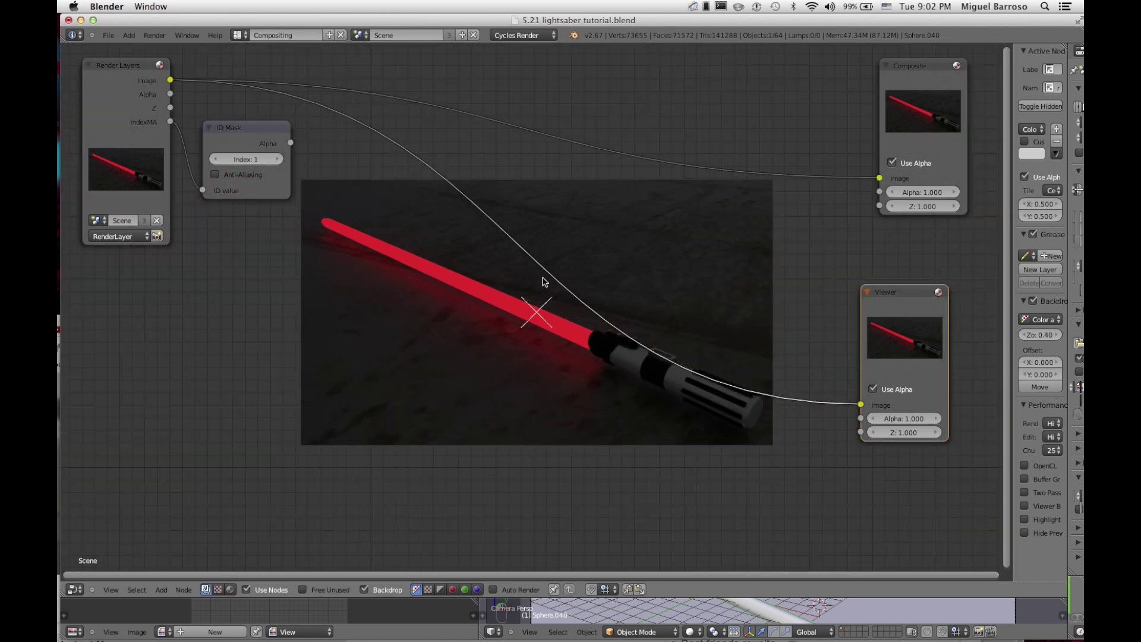
{"action": "key", "text": "alt+v"}
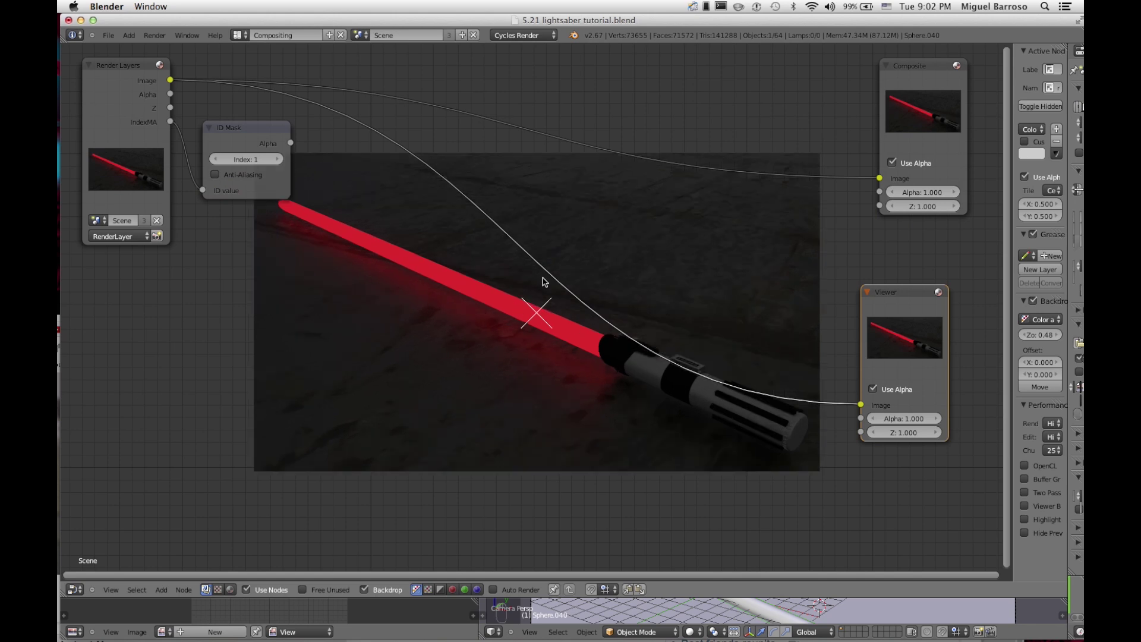
{"action": "key", "text": "alt+v"}
{"action": "key", "text": "alt+v"}
{"action": "key", "text": "alt+v"}
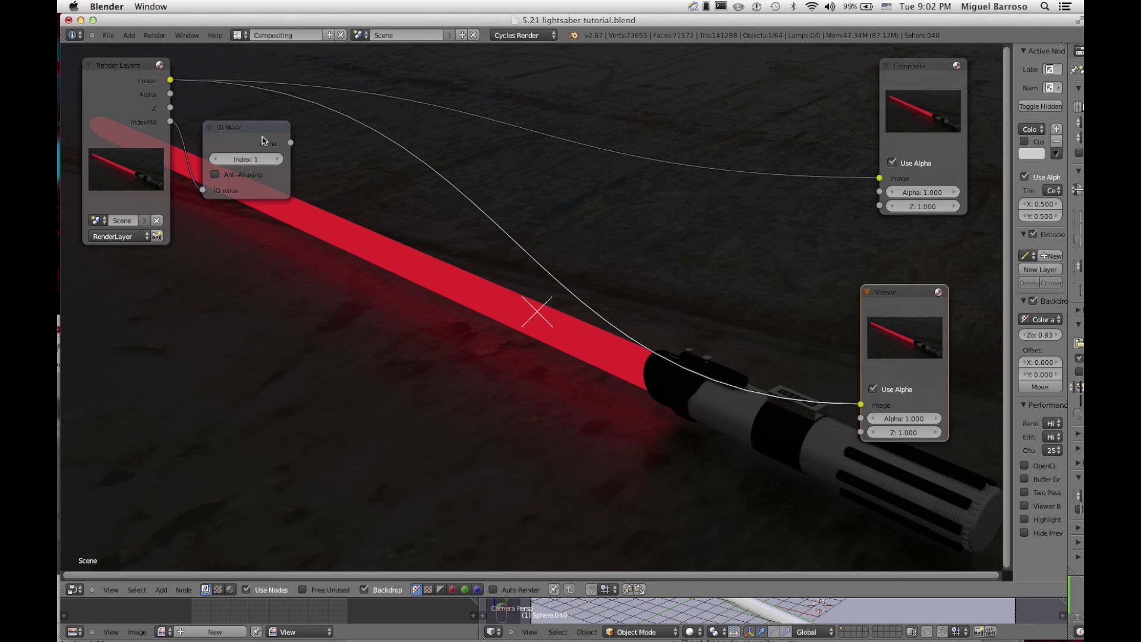
{"action": "left_click_drag", "start_coordinate": [262, 140], "coordinate": [862, 405]}
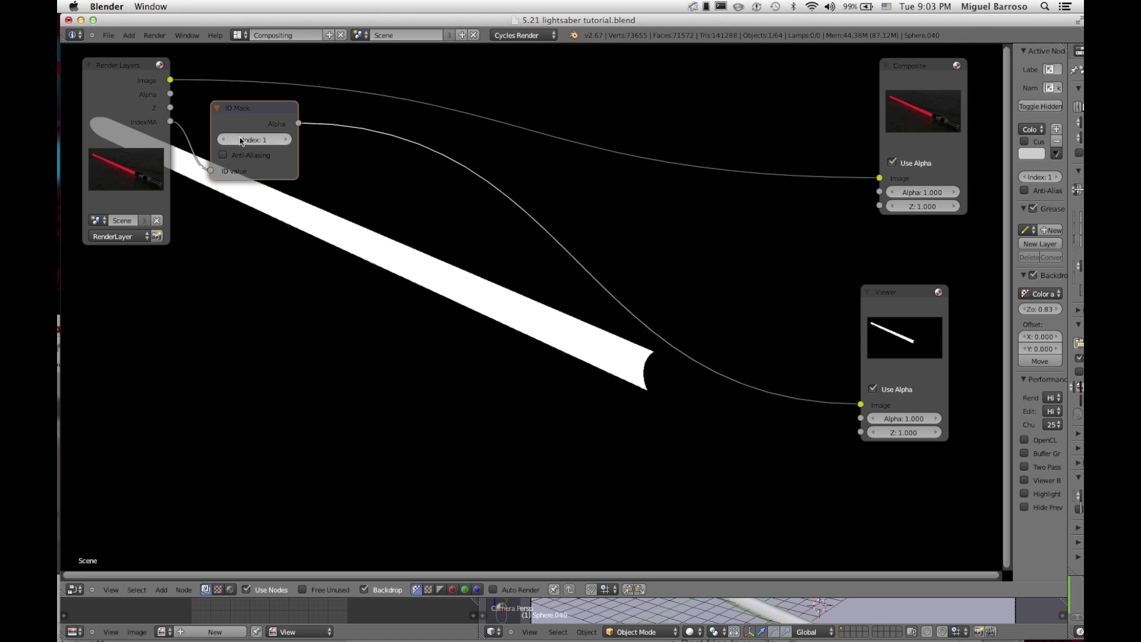
{"action": "left_click_drag", "start_coordinate": [250, 135], "coordinate": [244, 146]}
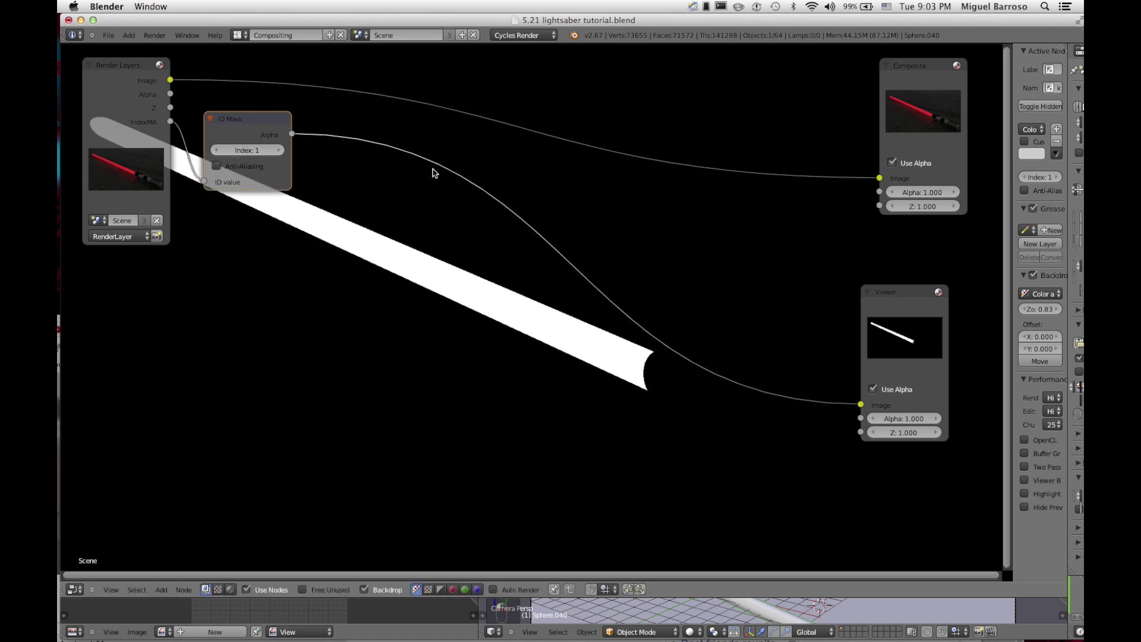
{"action": "key", "text": "shift+a"}
Step: Insert a Mix node before the Viewer, using the mask as factor and the render as second image
{"action": "mouse_move", "coordinate": [434, 173]}
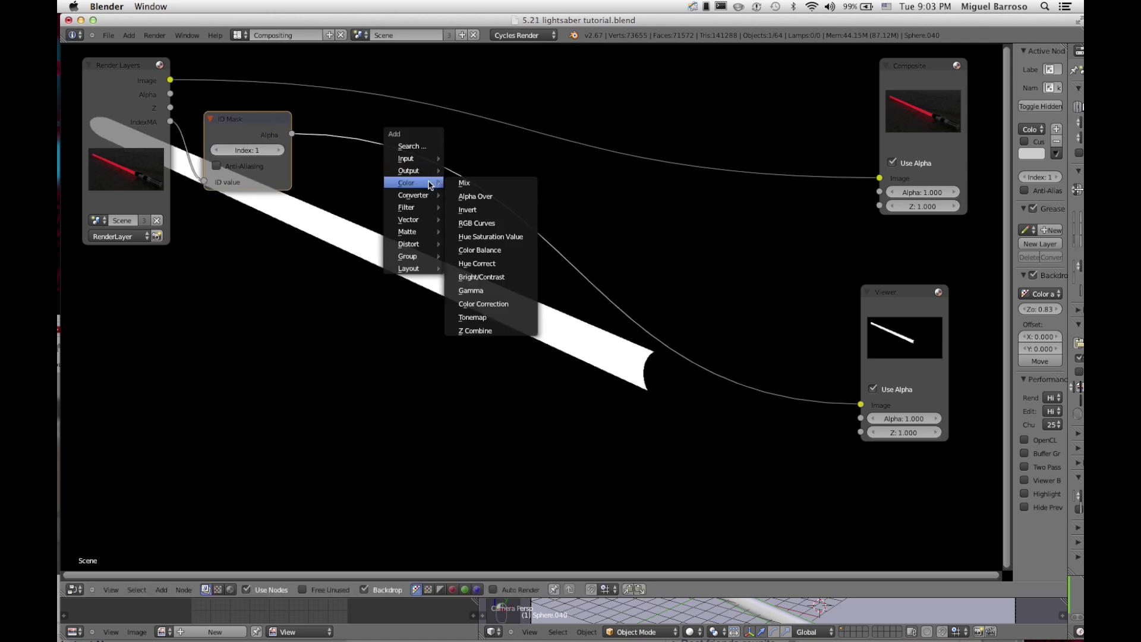
{"action": "left_click", "coordinate": [498, 189]}
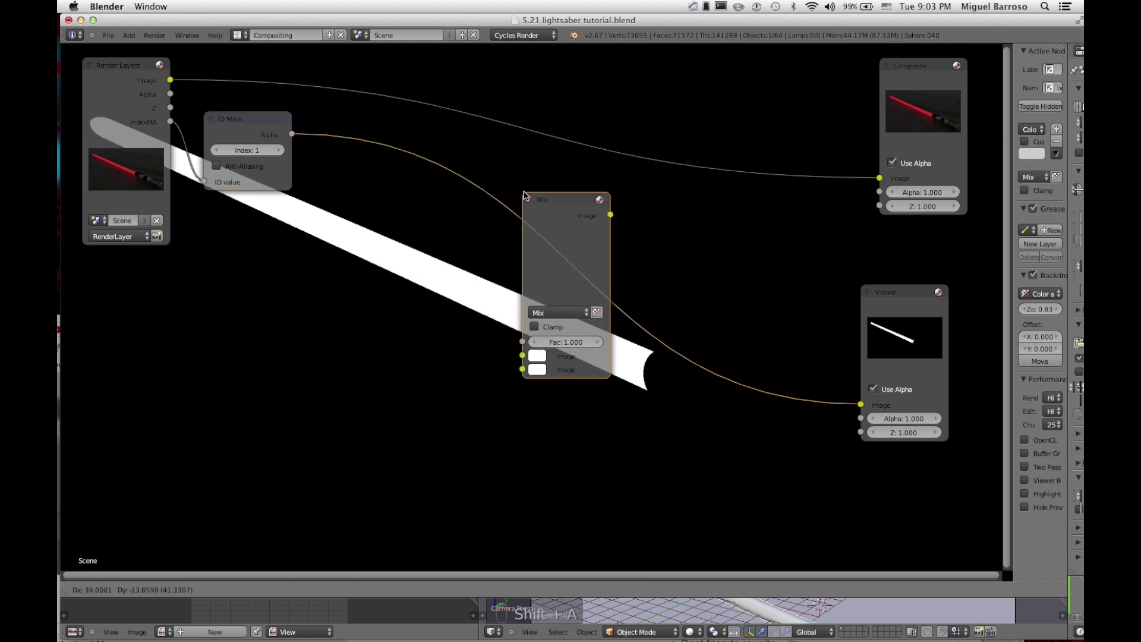
{"action": "left_click", "coordinate": [359, 239]}
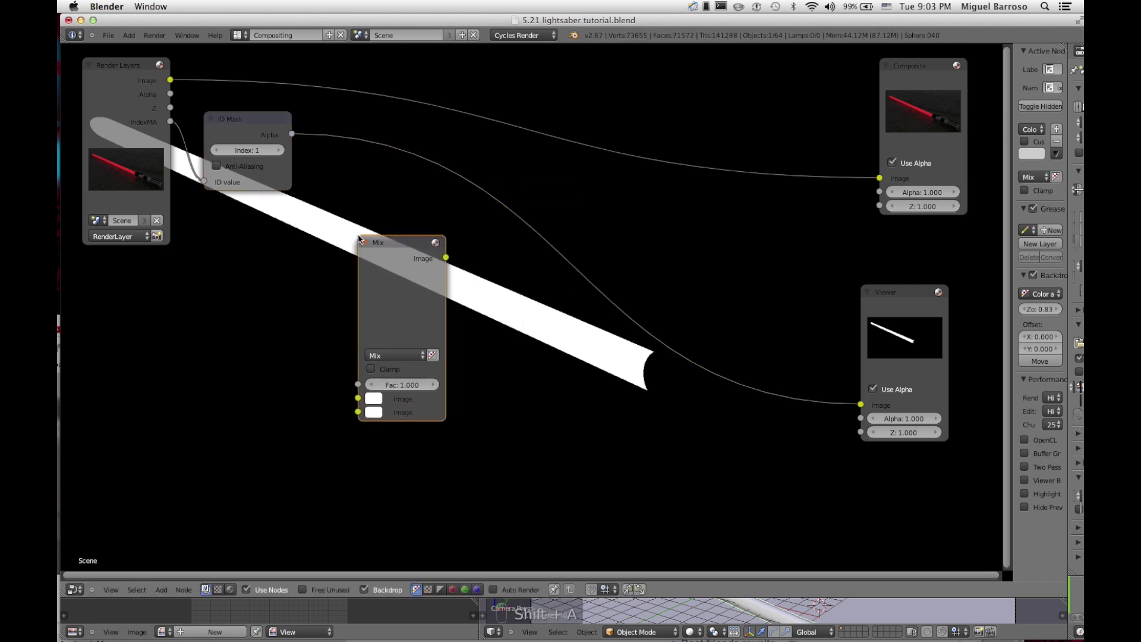
{"action": "key", "text": "shift+a"}
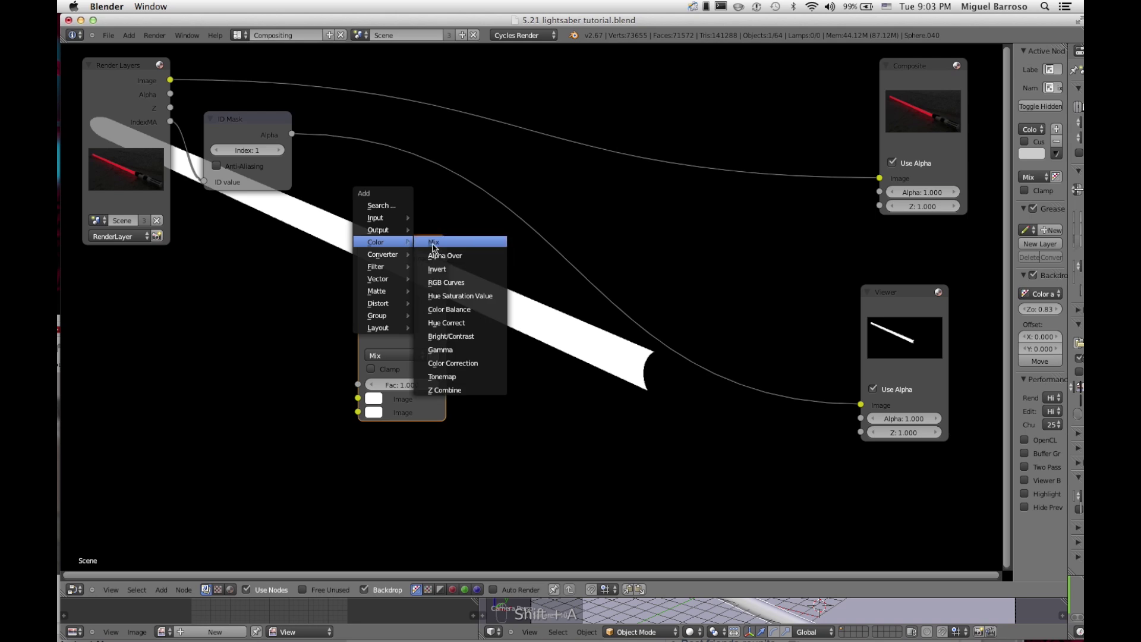
{"action": "left_click_drag", "start_coordinate": [391, 256], "coordinate": [454, 173]}
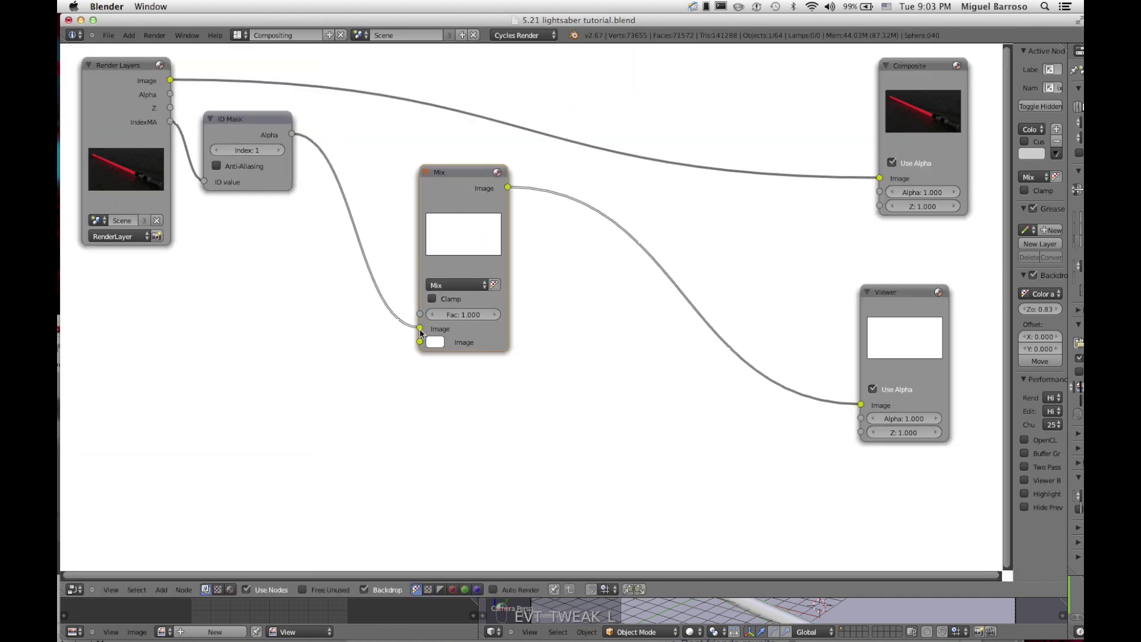
{"action": "left_click_drag", "start_coordinate": [421, 327], "coordinate": [418, 312]}
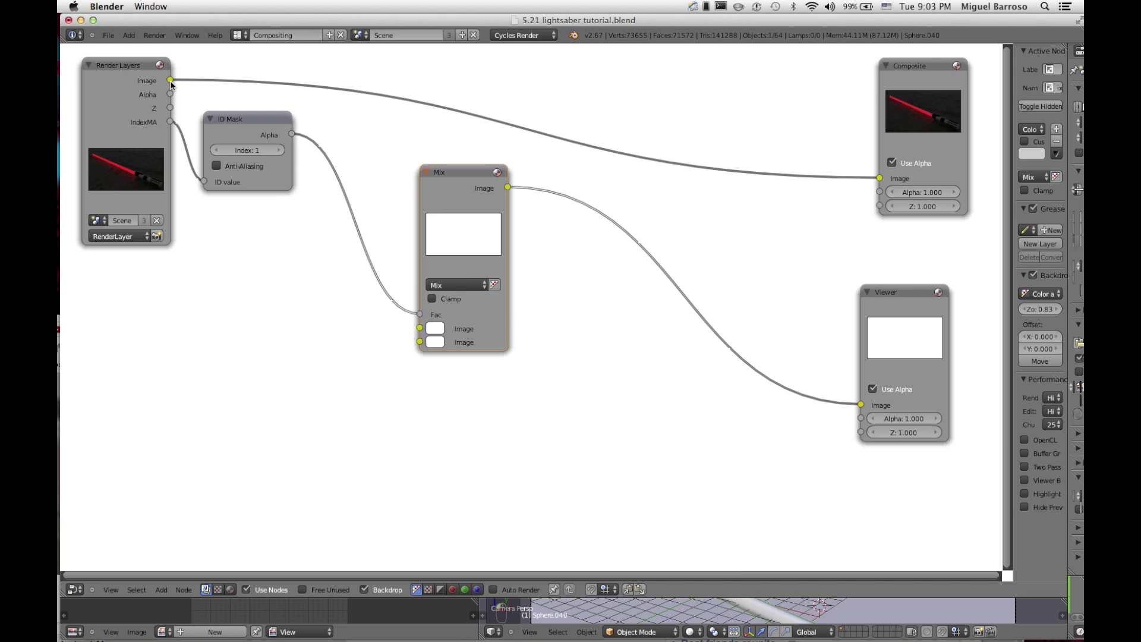
{"action": "left_click_drag", "start_coordinate": [170, 82], "coordinate": [422, 342]}
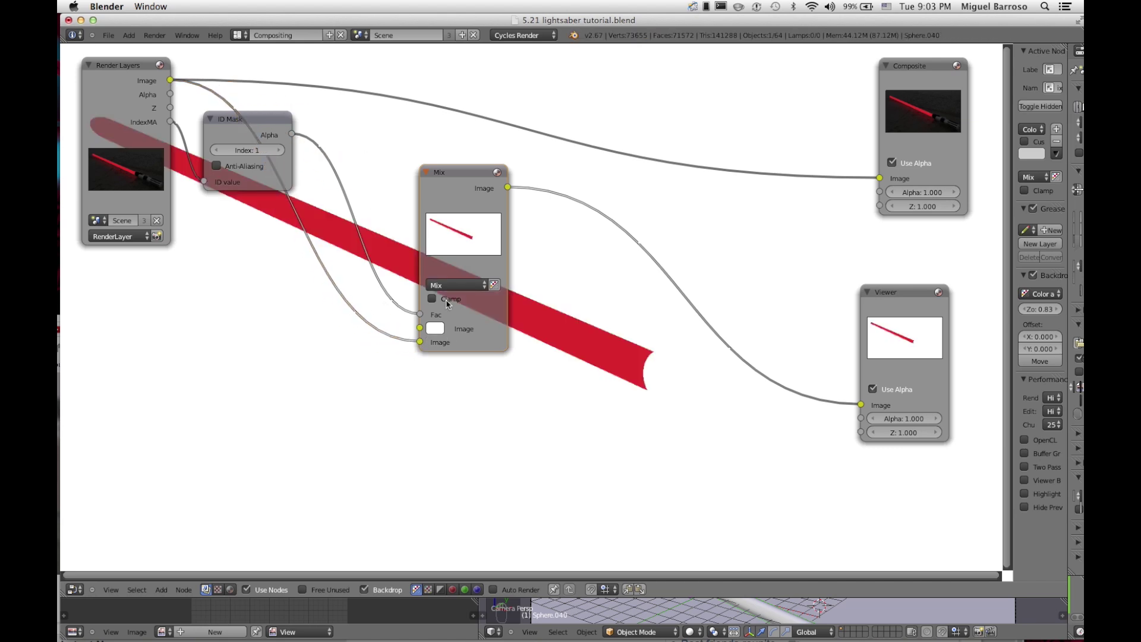
Step: Make the Mix node's first image colour black and tidy the Mix and ID Mask node positions
{"action": "left_click_drag", "start_coordinate": [459, 173], "coordinate": [430, 155]}
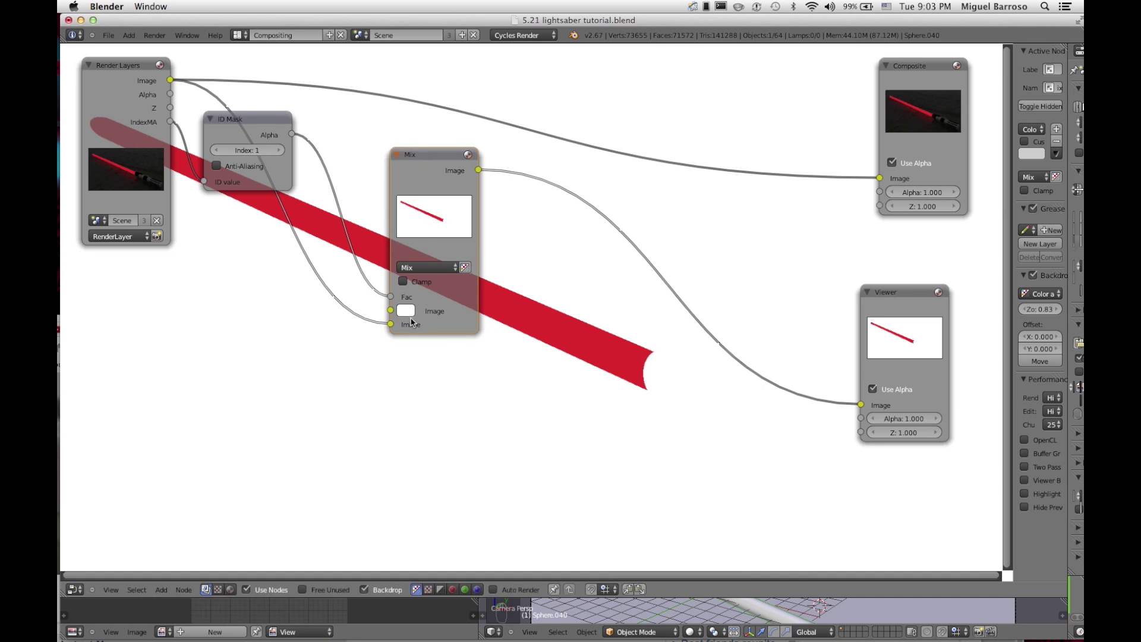
{"action": "left_click", "coordinate": [409, 314]}
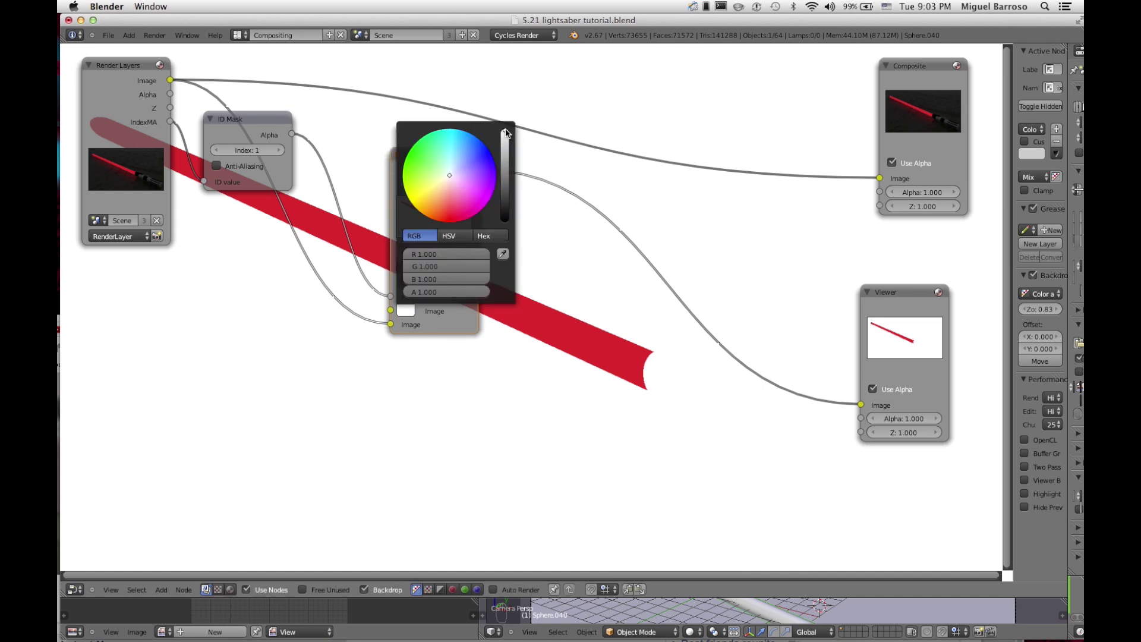
{"action": "left_click_drag", "start_coordinate": [506, 134], "coordinate": [506, 224]}
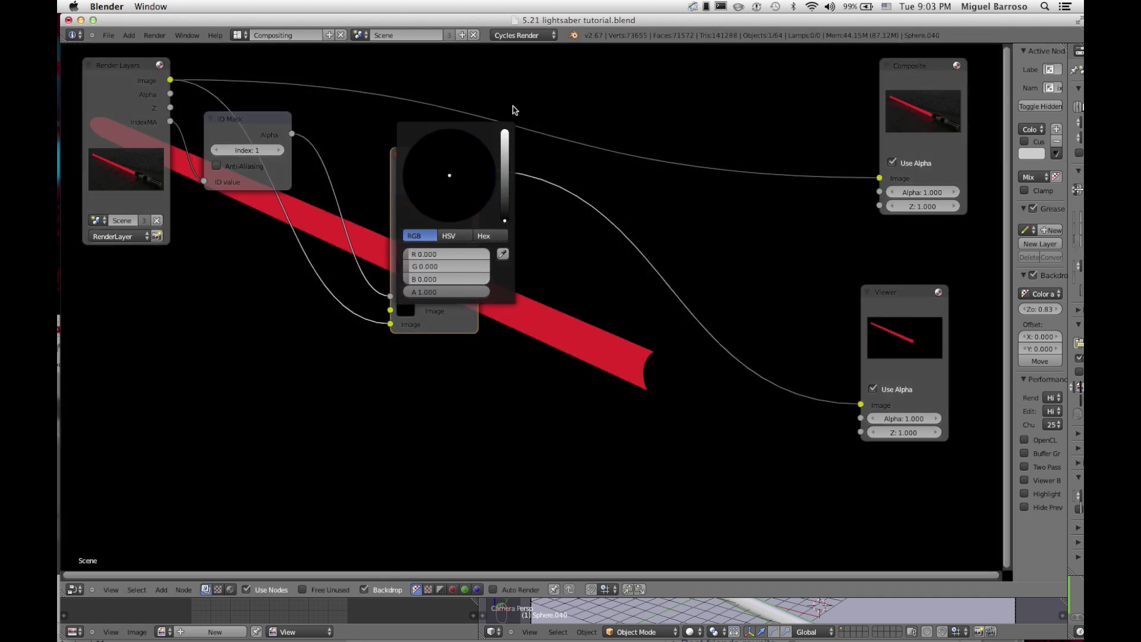
{"action": "left_click_drag", "start_coordinate": [436, 155], "coordinate": [352, 217]}
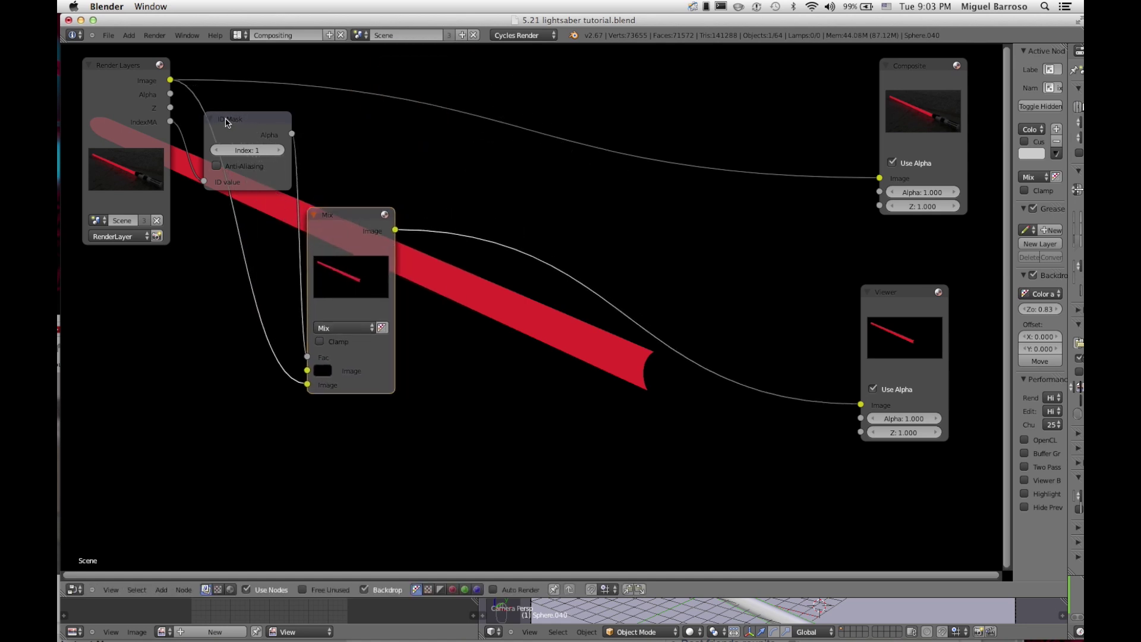
{"action": "mouse_move", "coordinate": [226, 122]}
{"action": "left_mouse_down"}
{"action": "mouse_move", "coordinate": [221, 150]}
{"action": "mouse_move", "coordinate": [231, 101]}
{"action": "left_mouse_up"}
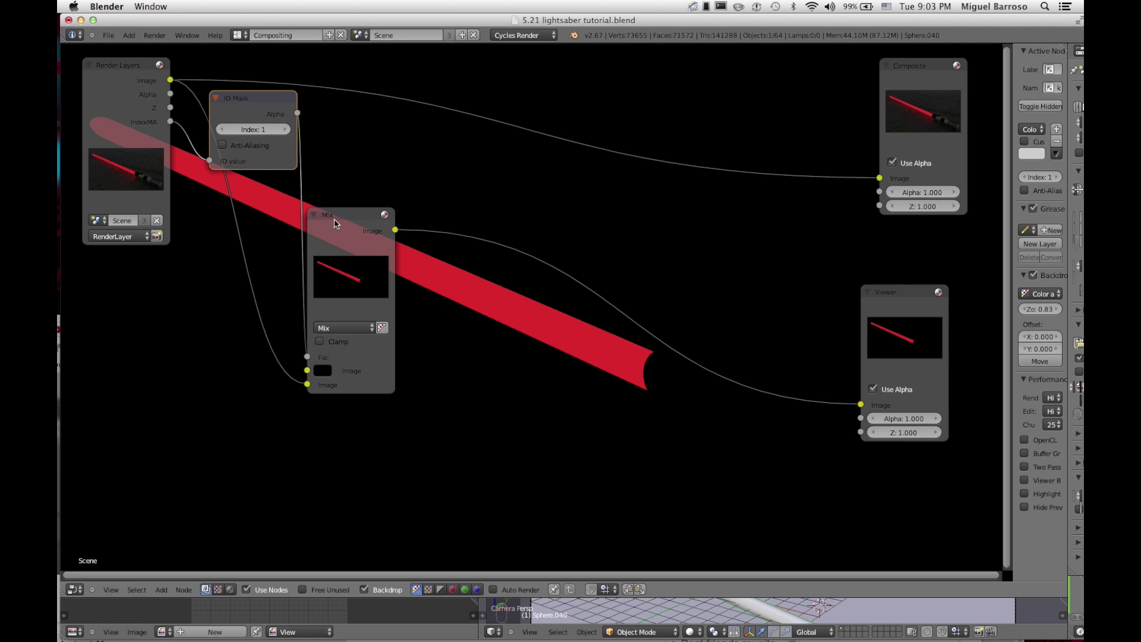
{"action": "left_click_drag", "start_coordinate": [336, 223], "coordinate": [397, 133]}
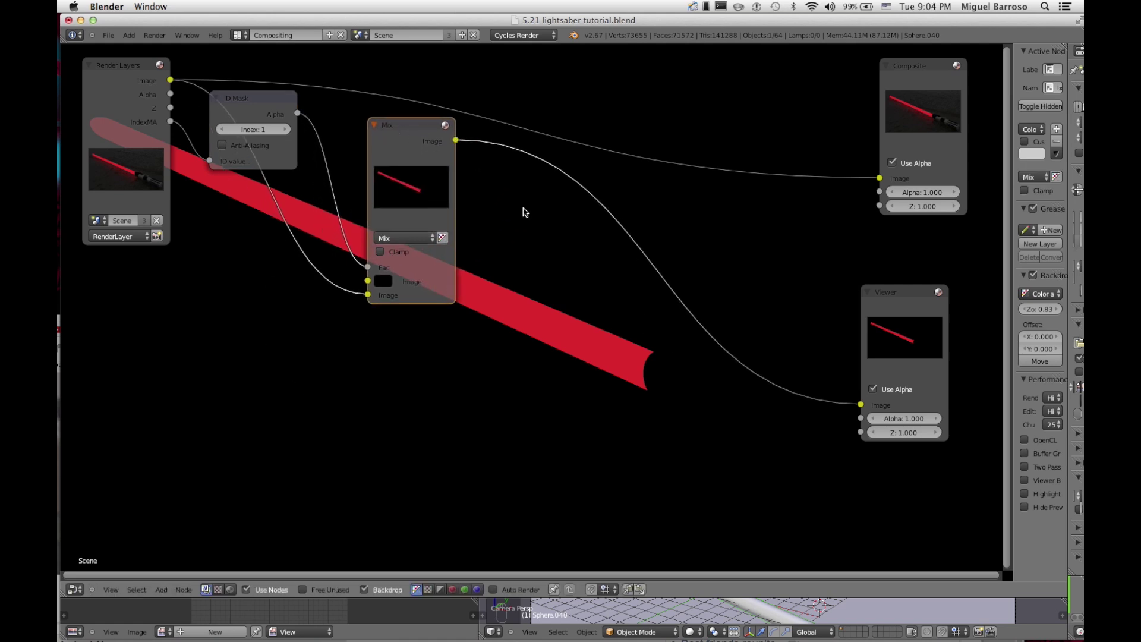
{"action": "key", "text": "shift+a"}
Step: Insert a Blur node on the Mix-to-Viewer link and reposition it
{"action": "mouse_move", "coordinate": [520, 224]}
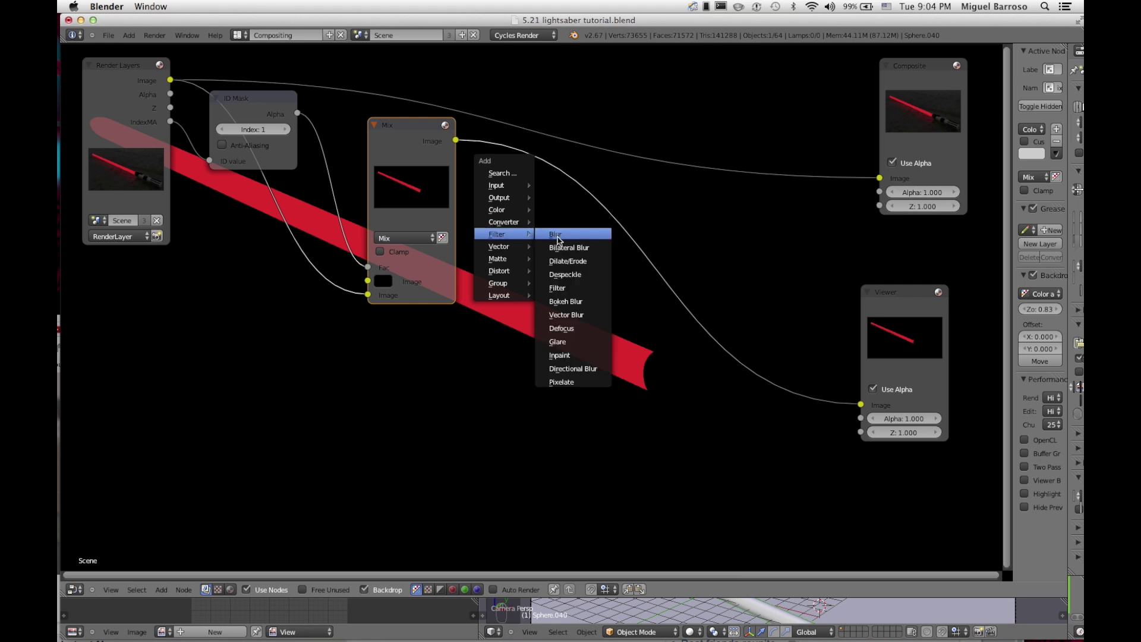
{"action": "left_click", "coordinate": [547, 235]}
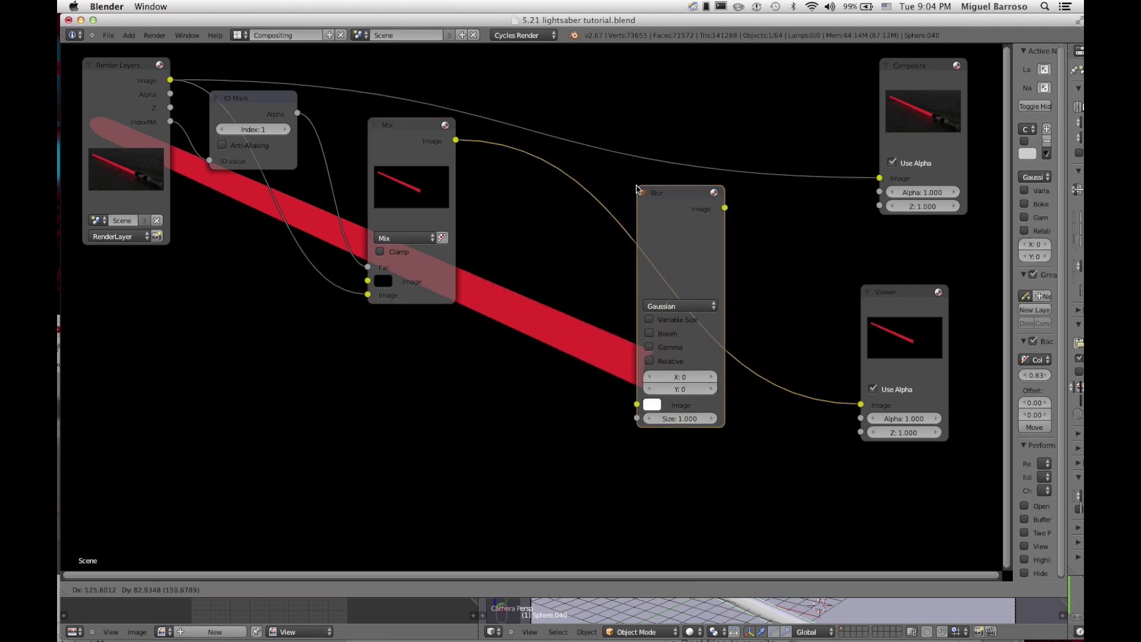
{"action": "left_click", "coordinate": [637, 189]}
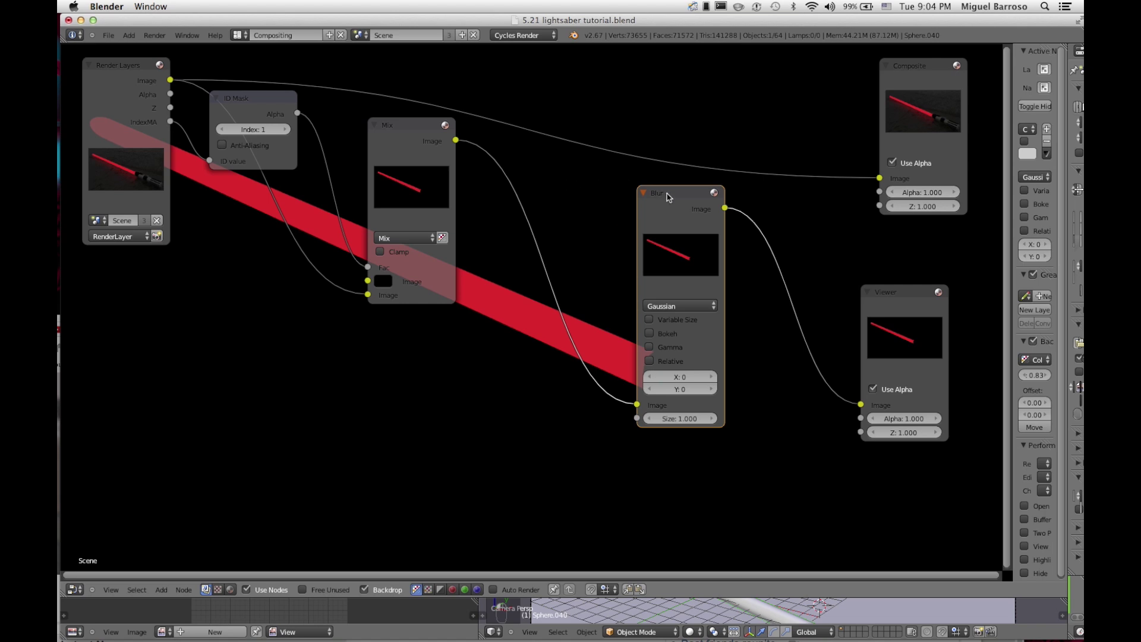
{"action": "key", "text": "g"}
{"action": "left_click", "coordinate": [566, 161]}
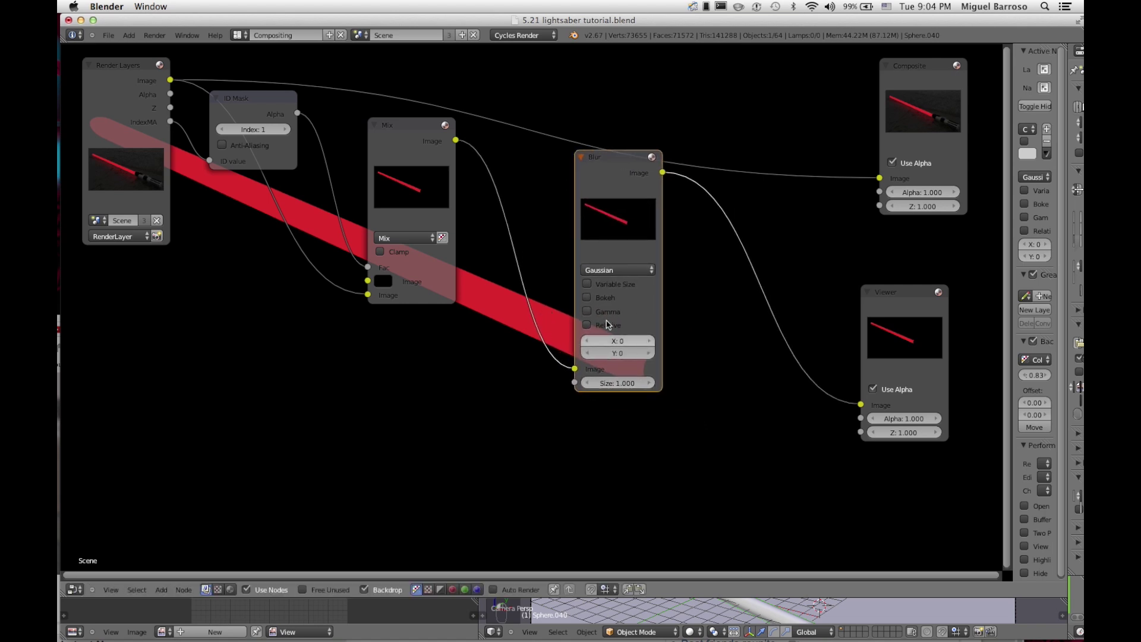
Step: Set the blur to Fast Gaussian, relative, with 3% X and Y, and duplicate the Mix node
{"action": "left_click", "coordinate": [616, 271]}
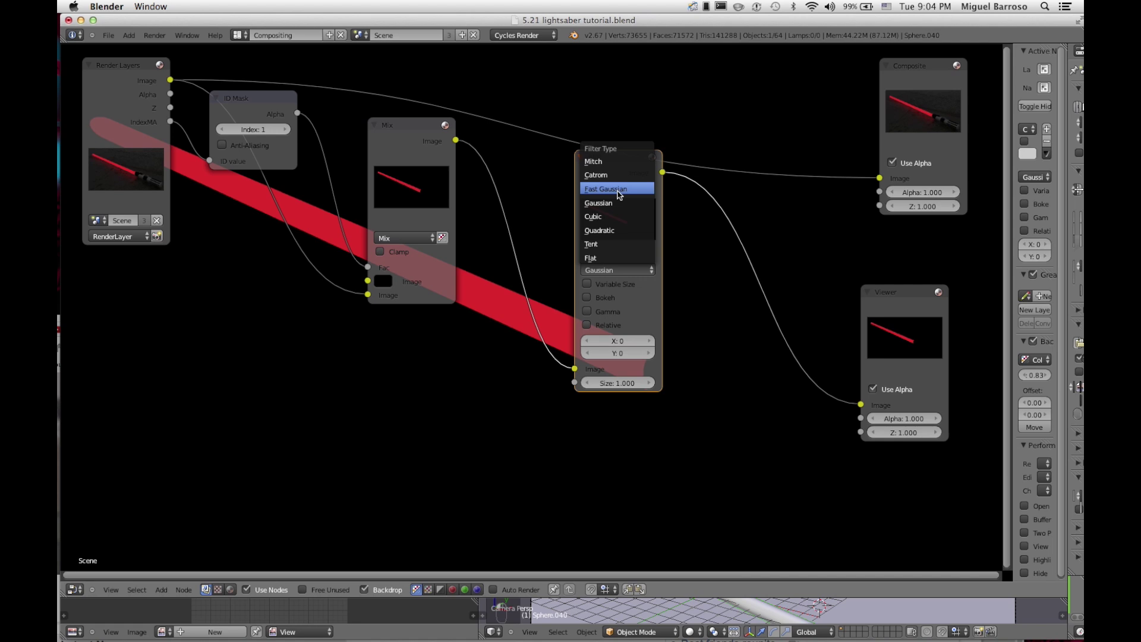
{"action": "left_click", "coordinate": [618, 189]}
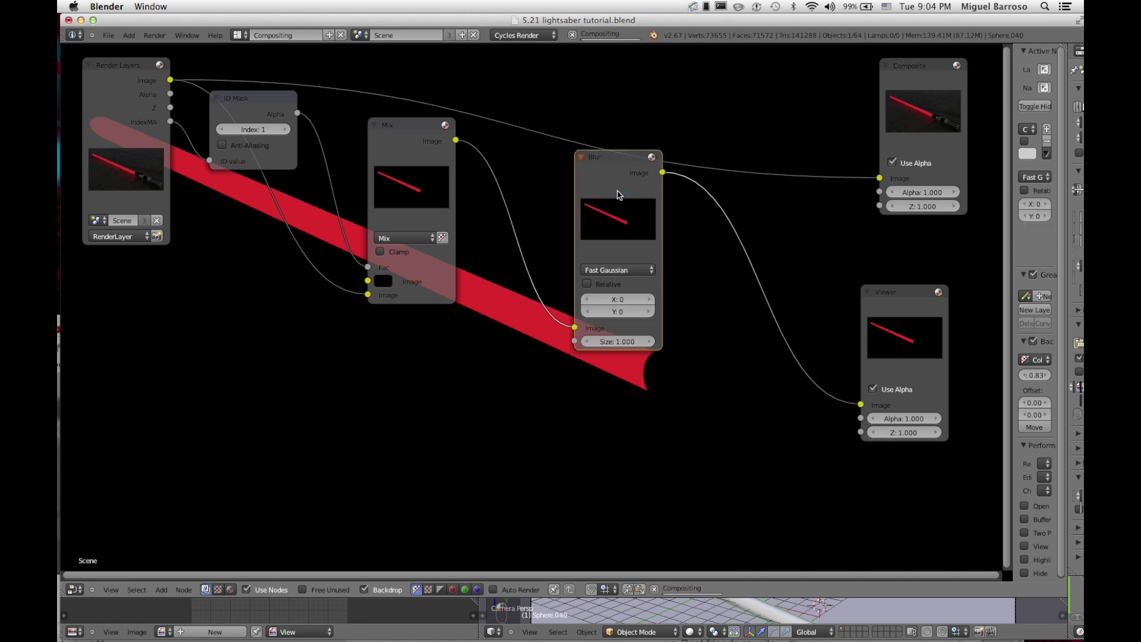
{"action": "left_click", "coordinate": [587, 284]}
{"action": "left_click", "coordinate": [619, 329]}
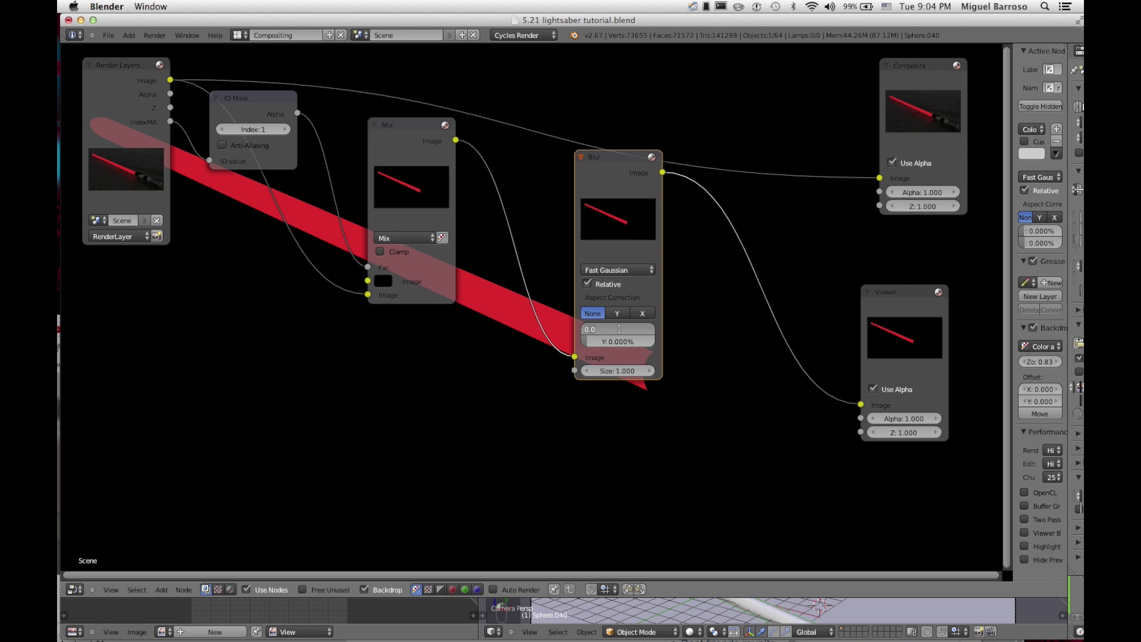
{"action": "type", "text": "3"}
{"action": "key", "text": "Return"}
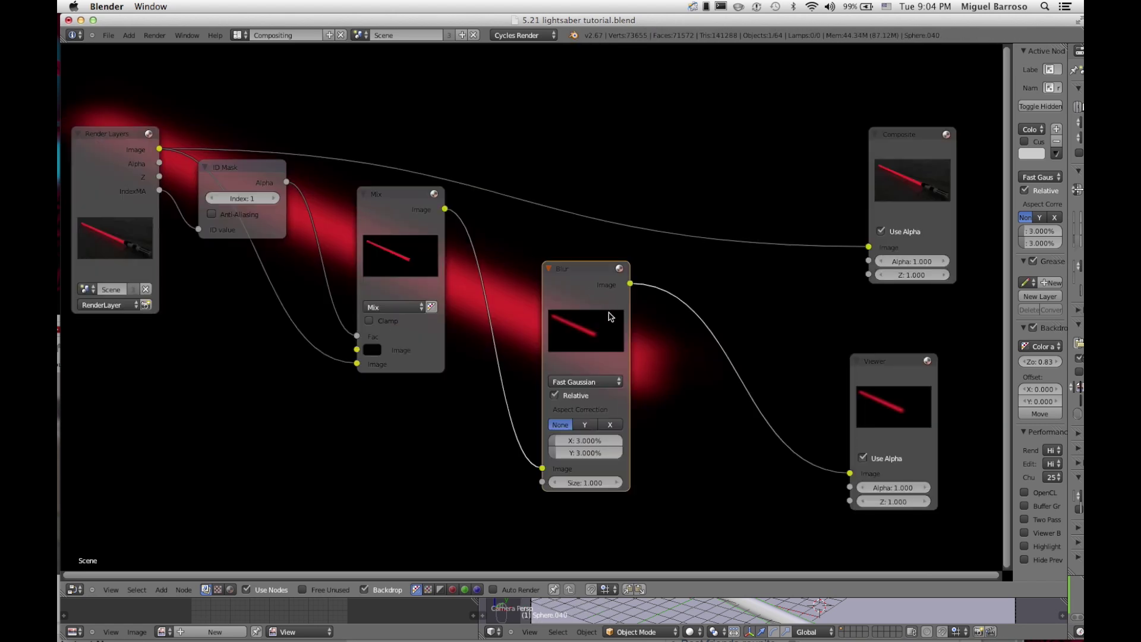
{"action": "left_click", "coordinate": [412, 208]}
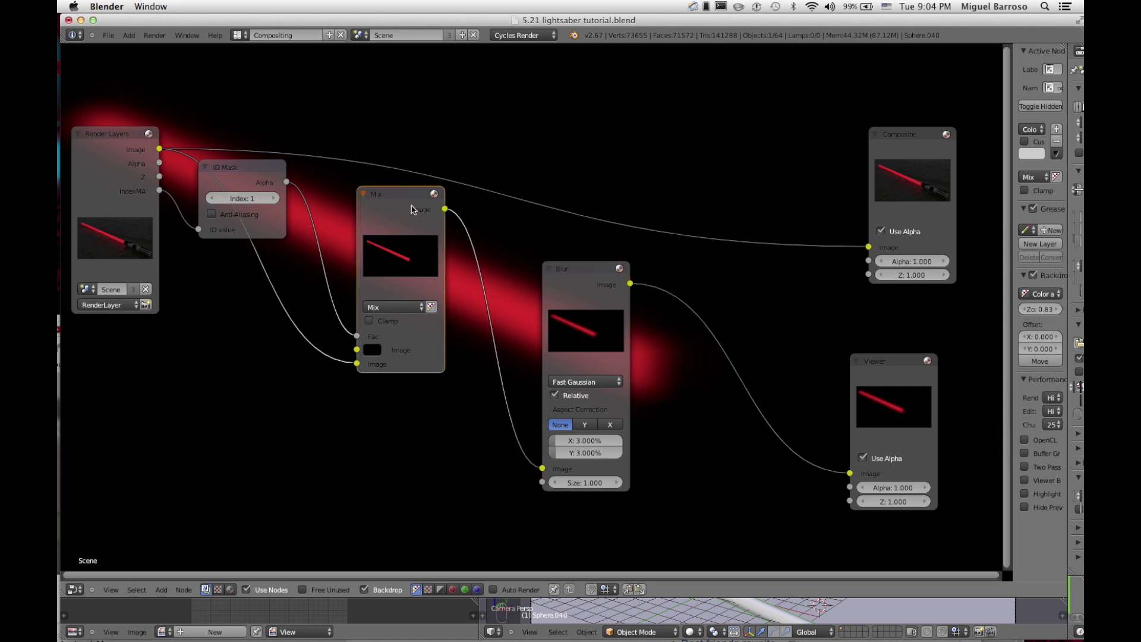
{"action": "key", "text": "shift+d"}
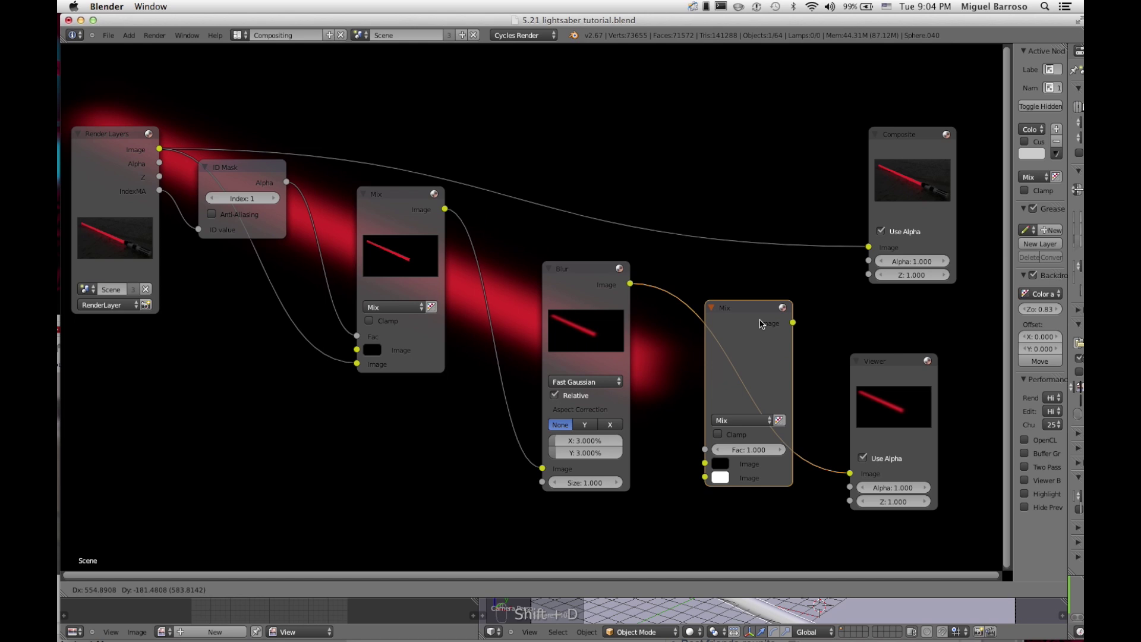
Step: Place the Mix copy between Blur and Viewer, feed it the render image, and set it to Add
{"action": "left_click", "coordinate": [761, 318]}
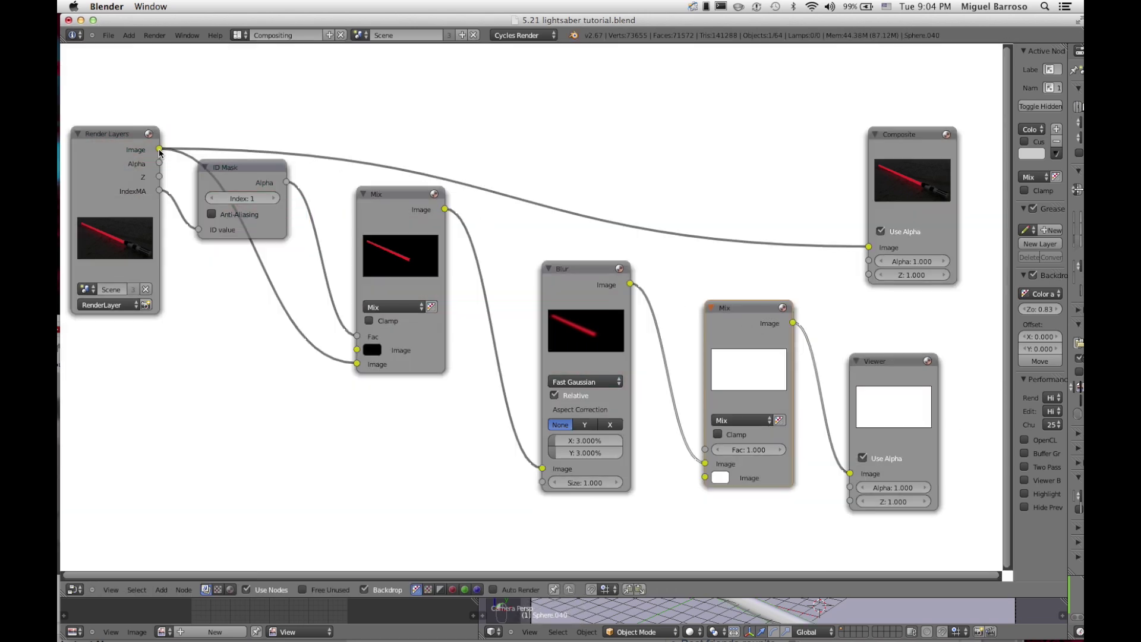
{"action": "left_click_drag", "start_coordinate": [160, 152], "coordinate": [706, 464]}
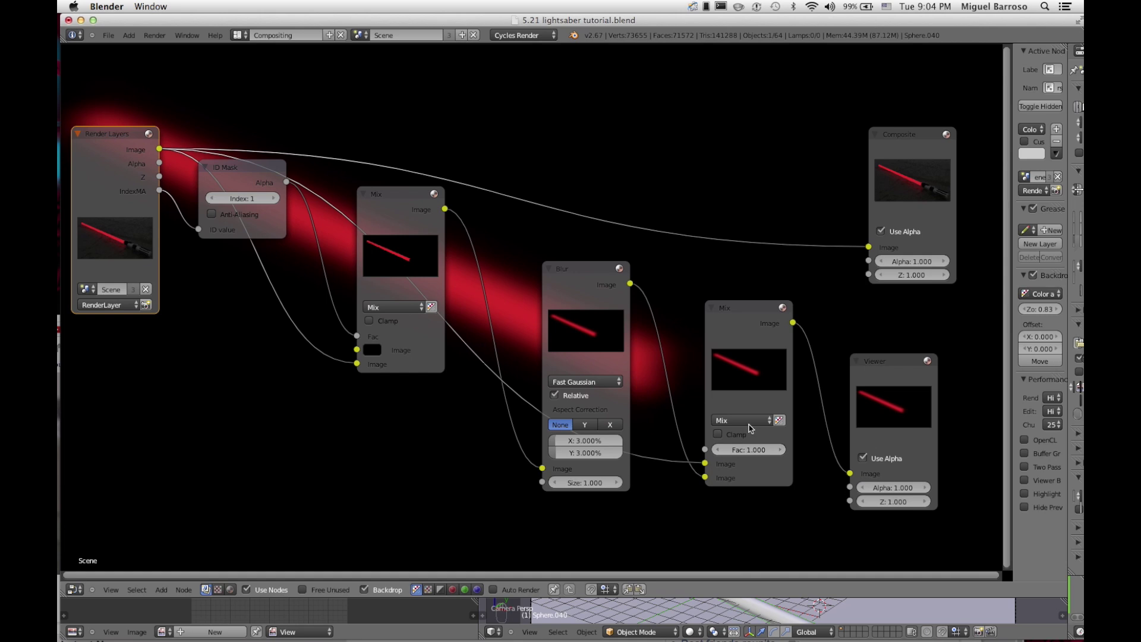
{"action": "left_click", "coordinate": [749, 423]}
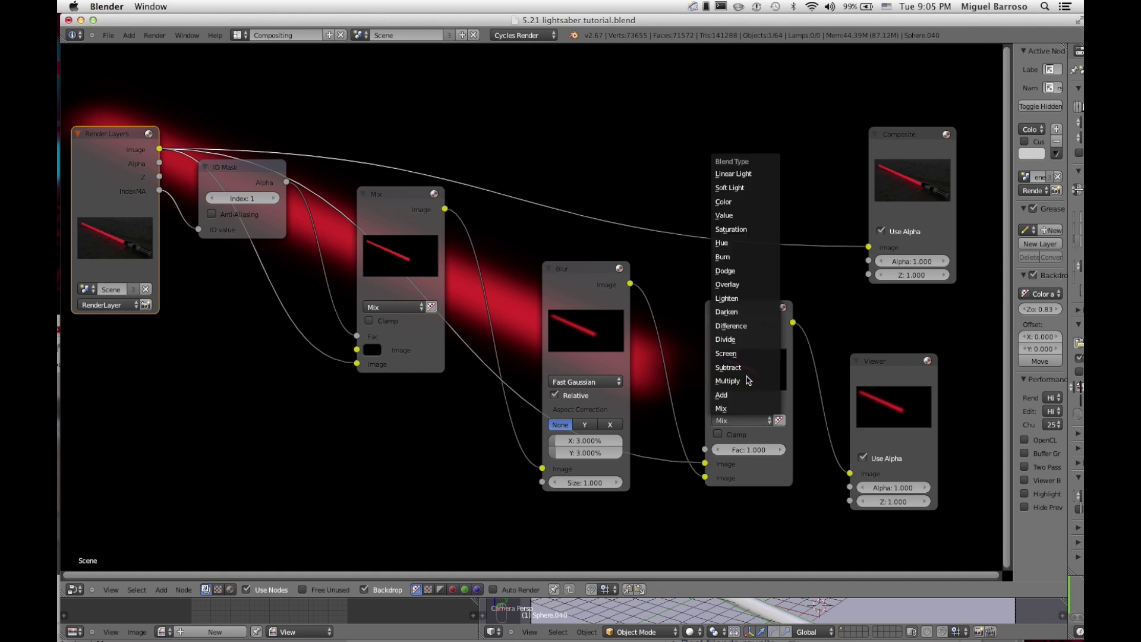
{"action": "left_click", "coordinate": [747, 396]}
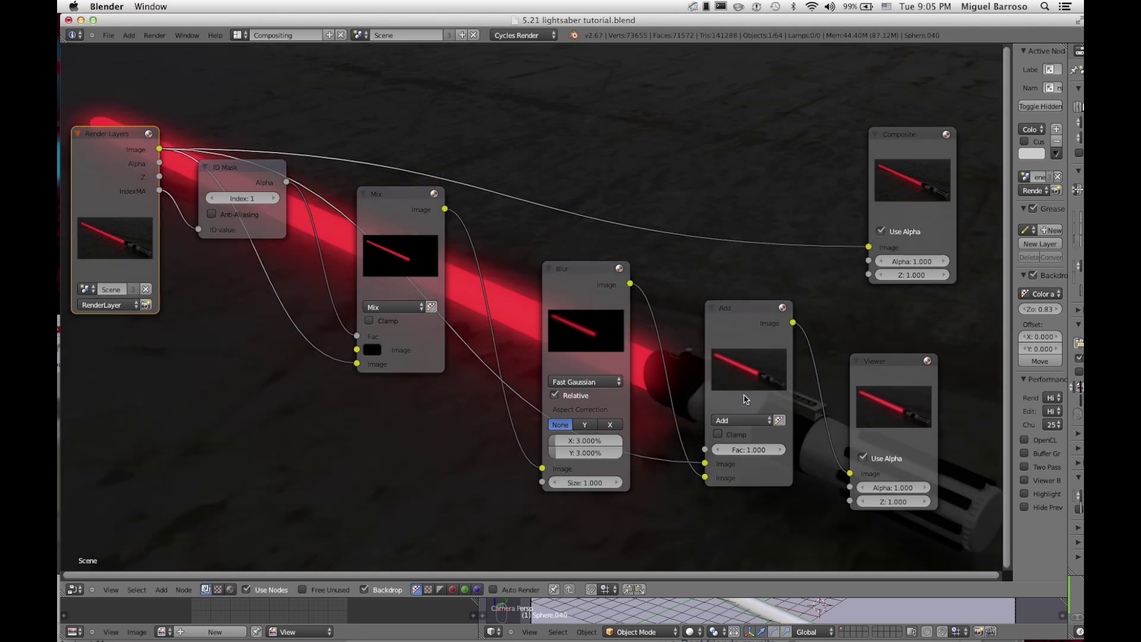
{"action": "scroll", "coordinate": [713, 392], "scroll_direction": "down", "scroll_amount": 10}
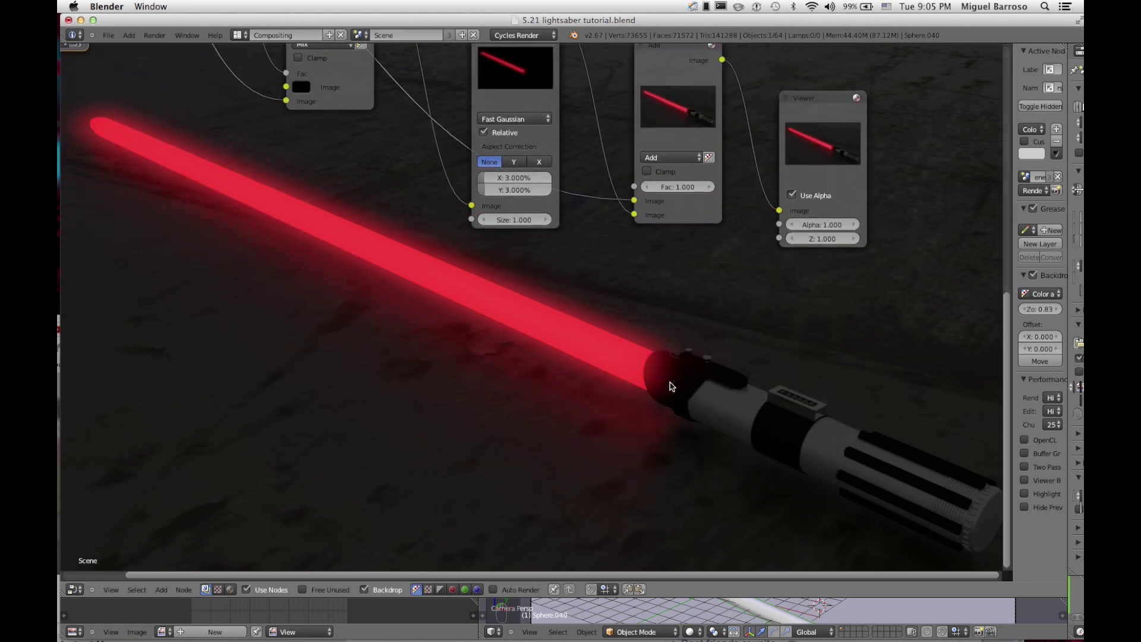
{"action": "scroll", "coordinate": [670, 386], "scroll_direction": "up", "scroll_amount": 5}
{"action": "scroll", "coordinate": [670, 386], "scroll_direction": "left", "scroll_amount": 5}
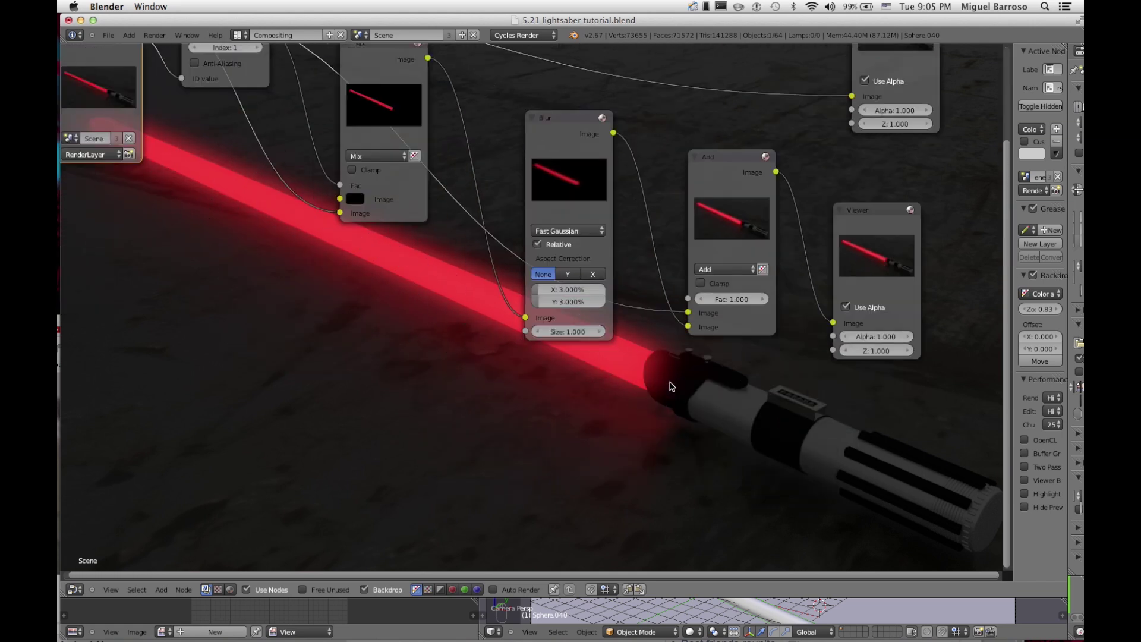
{"action": "scroll", "coordinate": [670, 386], "scroll_direction": "up", "scroll_amount": 10}
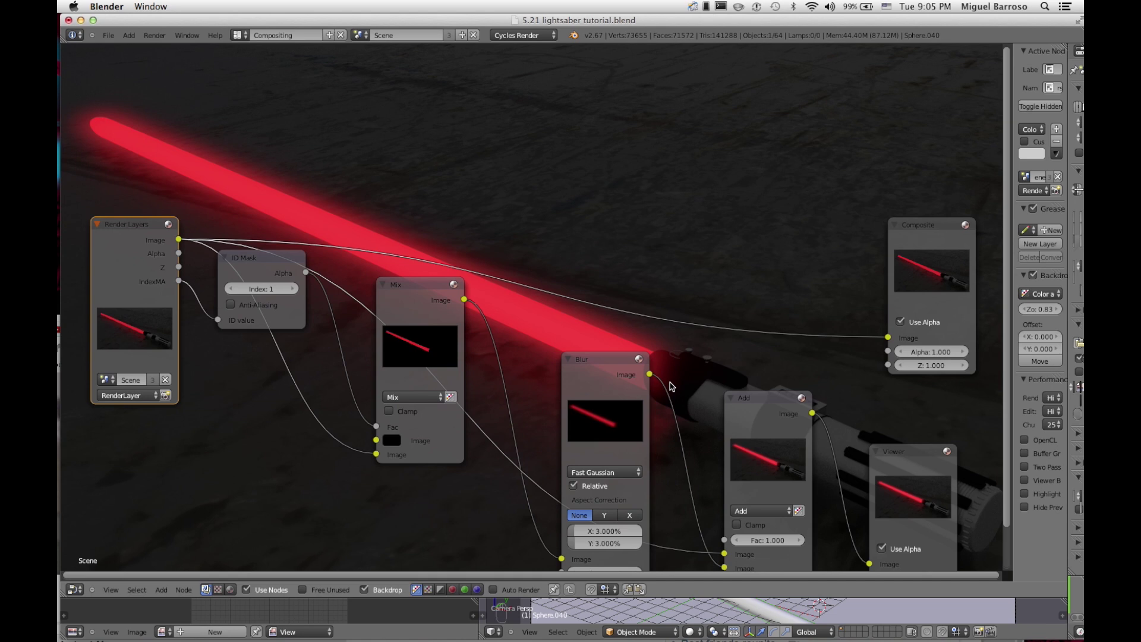
{"action": "scroll", "coordinate": [670, 386], "scroll_direction": "down", "scroll_amount": 5}
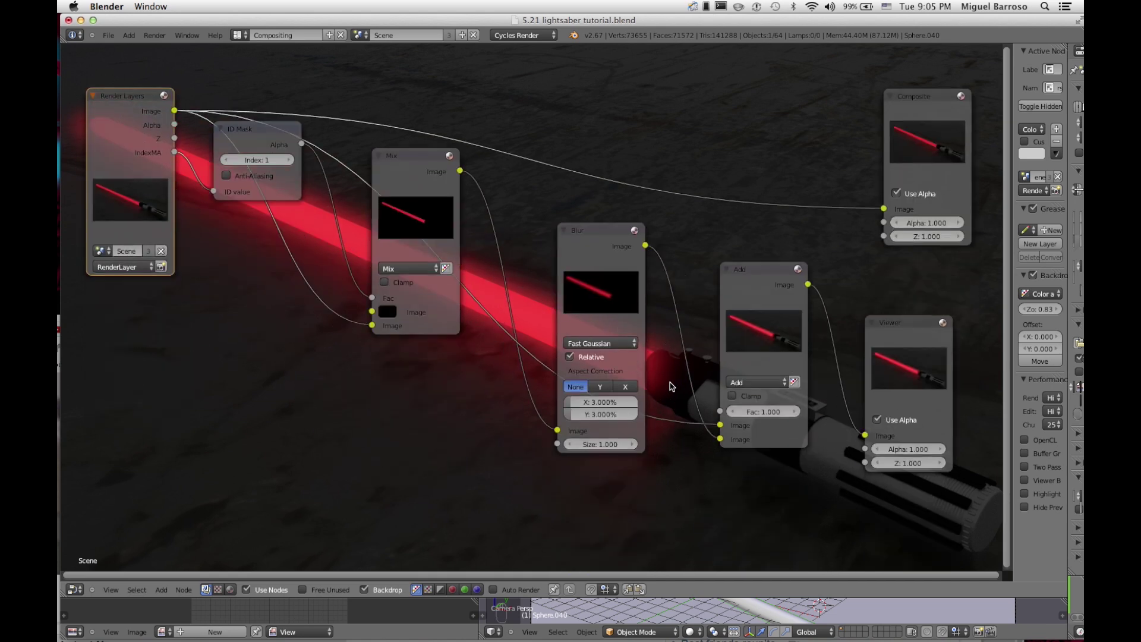
{"action": "scroll", "coordinate": [671, 387], "scroll_direction": "up", "scroll_amount": 3}
{"action": "scroll", "coordinate": [671, 386], "scroll_direction": "down", "scroll_amount": 3}
{"action": "scroll", "coordinate": [670, 386], "scroll_direction": "left", "scroll_amount": 1}
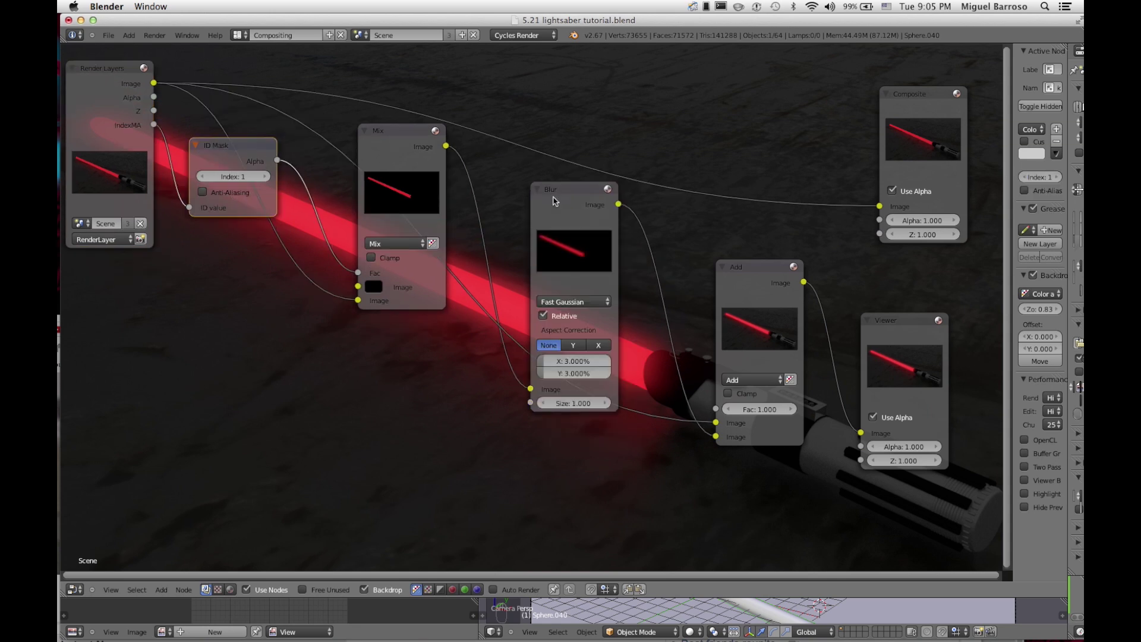
{"action": "left_click_drag", "start_coordinate": [553, 201], "coordinate": [564, 183]}
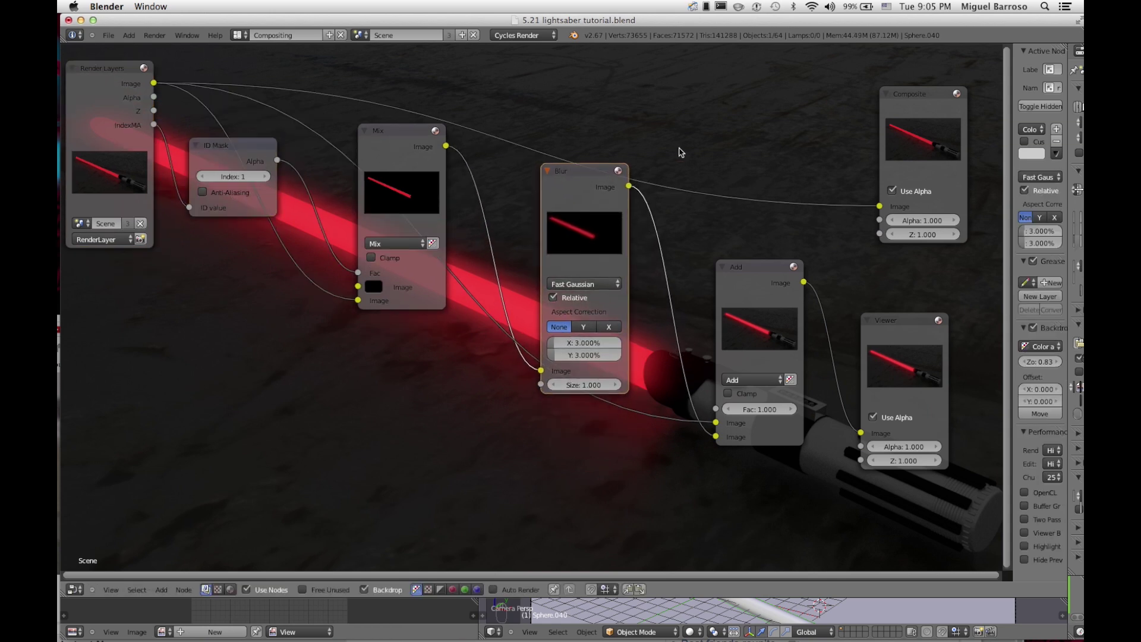
Step: Reposition the Composite, Viewer and Add nodes higher up in the node editor
{"action": "left_click_drag", "start_coordinate": [904, 95], "coordinate": [916, 15]}
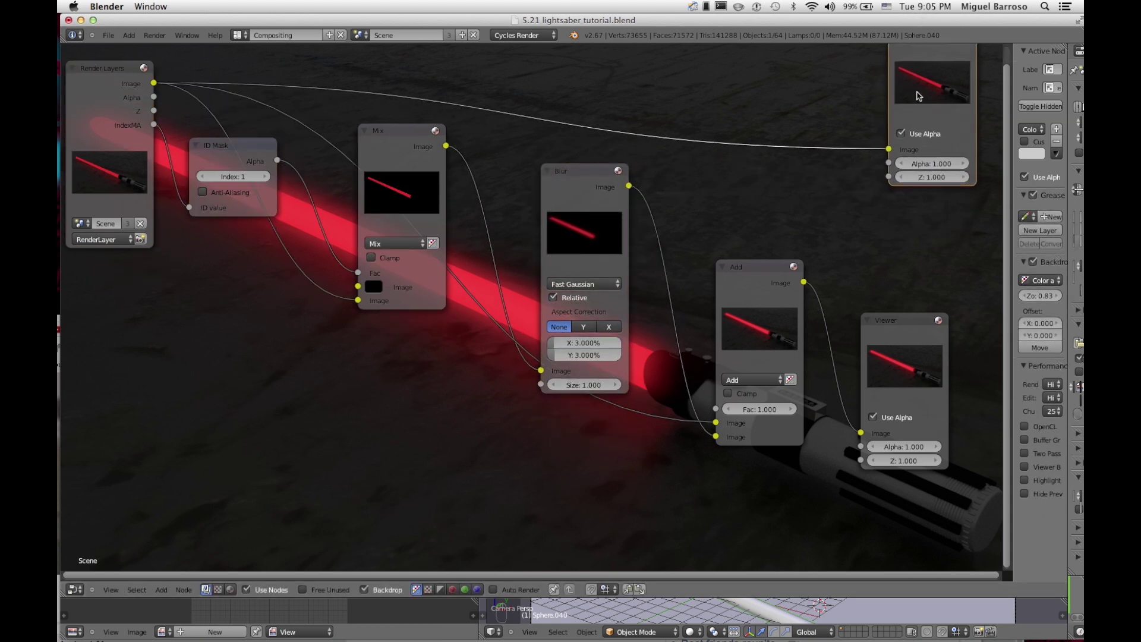
{"action": "left_click_drag", "start_coordinate": [915, 318], "coordinate": [937, 236]}
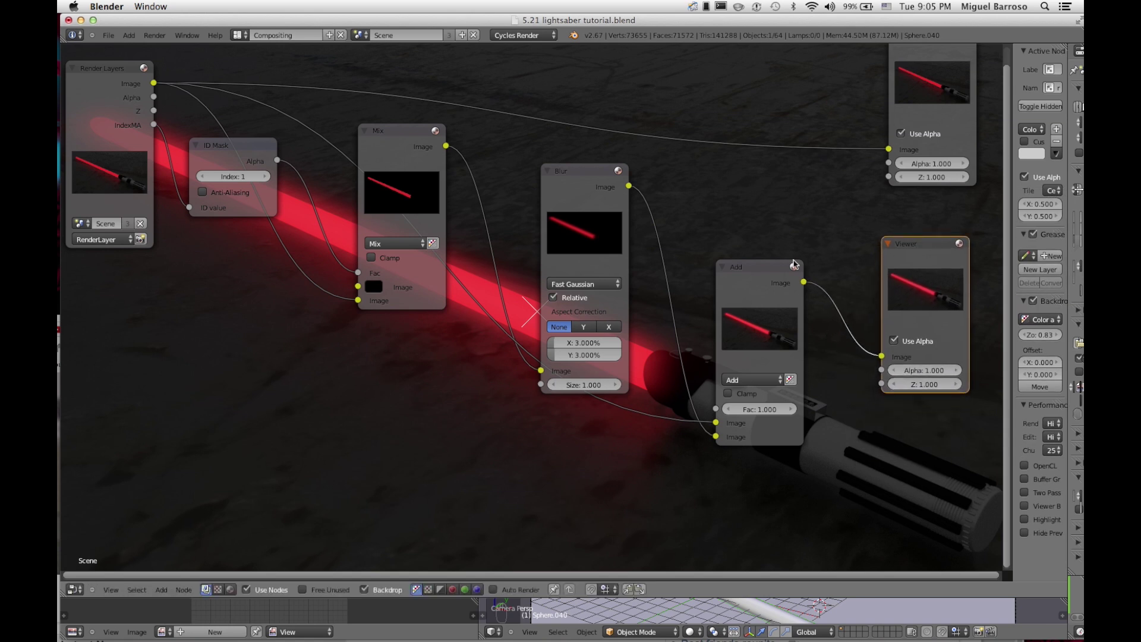
{"action": "left_click_drag", "start_coordinate": [758, 267], "coordinate": [890, 150]}
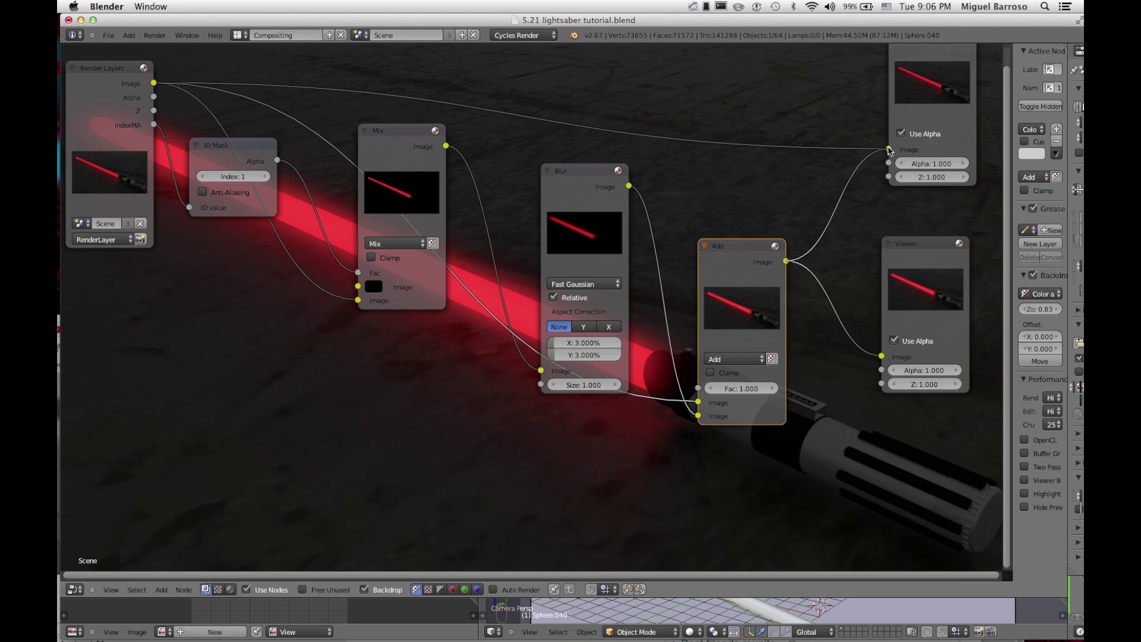
{"action": "scroll", "coordinate": [927, 138], "scroll_direction": "up", "scroll_amount": 1}
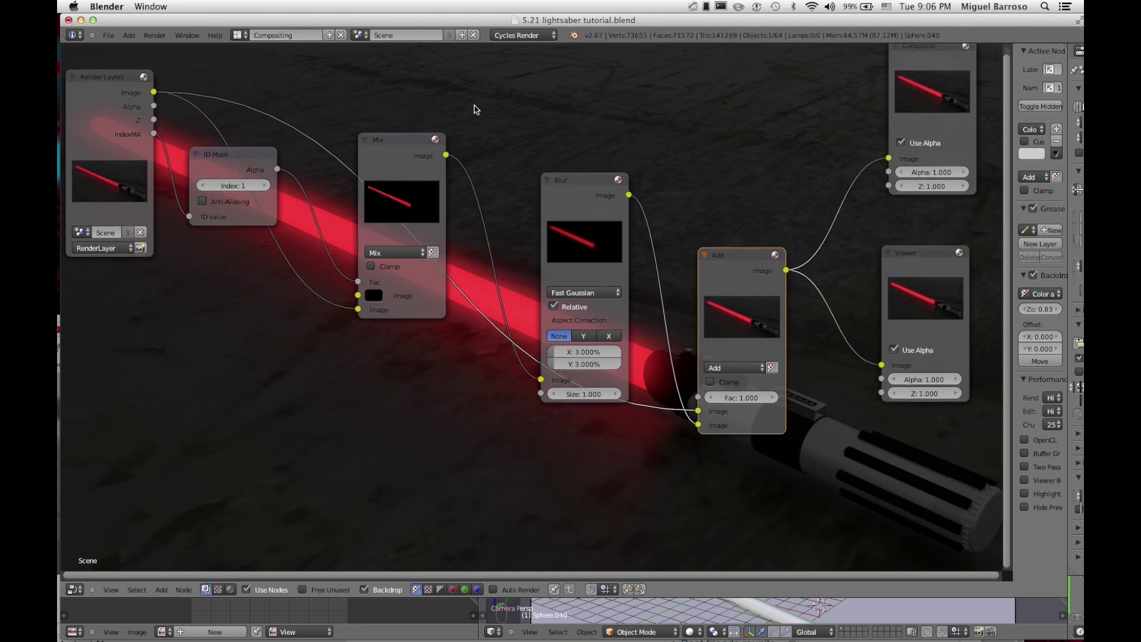
Step: Align the Blur, Mix, Add and Composite nodes into a neater row
{"action": "left_click_drag", "start_coordinate": [562, 178], "coordinate": [579, 86]}
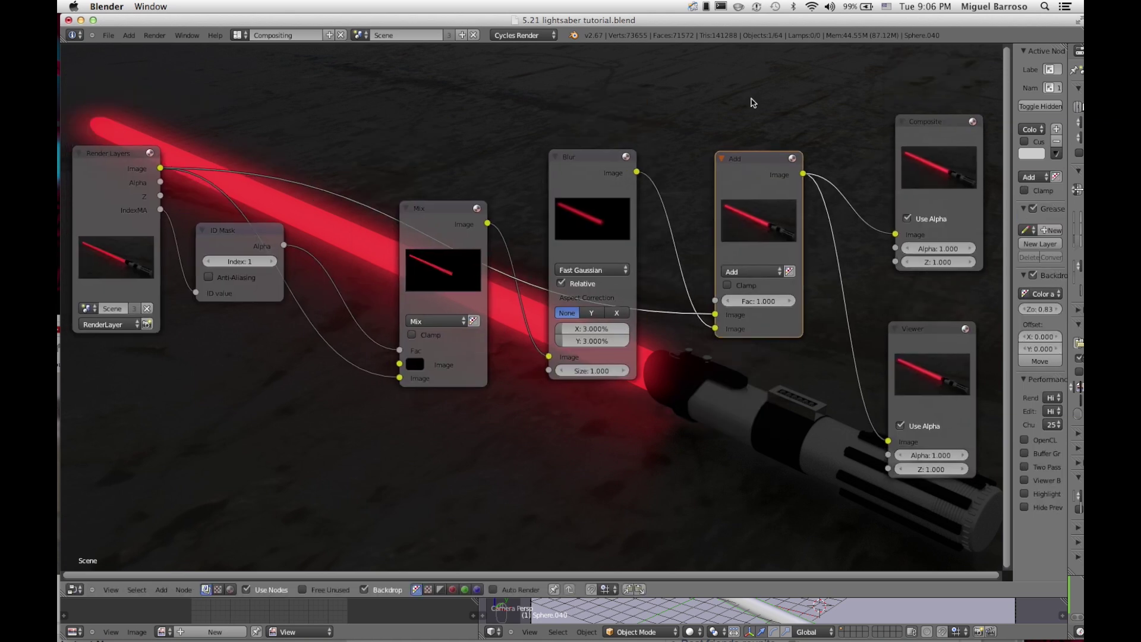
{"action": "left_click_drag", "start_coordinate": [463, 210], "coordinate": [452, 203]}
{"action": "left_click_drag", "start_coordinate": [577, 156], "coordinate": [577, 65]}
{"action": "left_click_drag", "start_coordinate": [744, 162], "coordinate": [750, 118]}
{"action": "left_click_drag", "start_coordinate": [917, 130], "coordinate": [911, 123]}
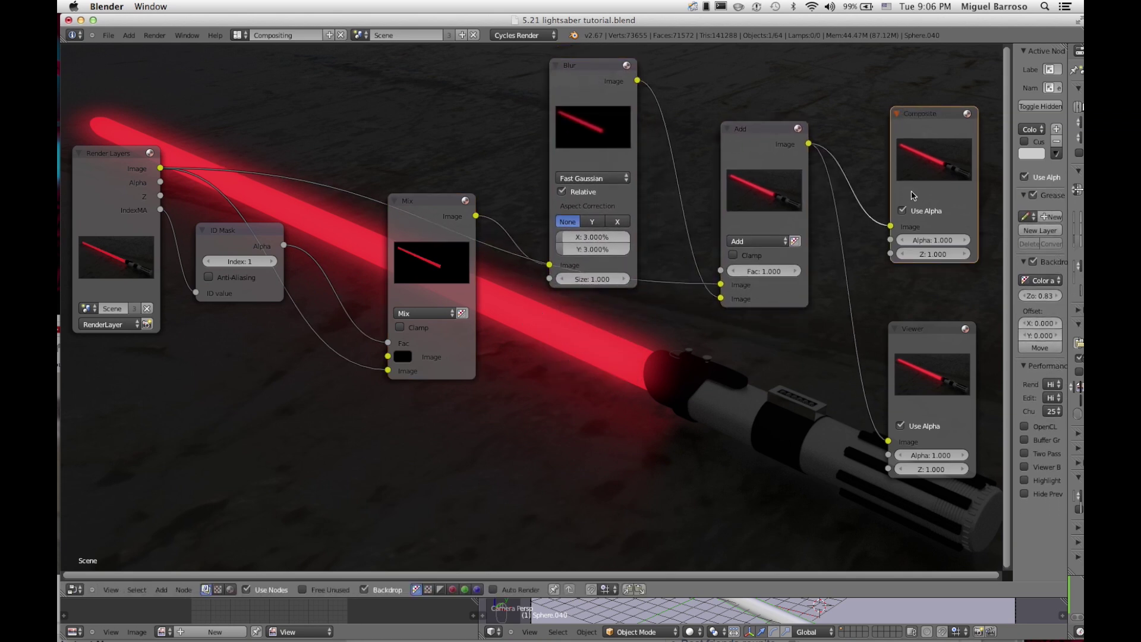
{"action": "left_click_drag", "start_coordinate": [931, 332], "coordinate": [936, 319]}
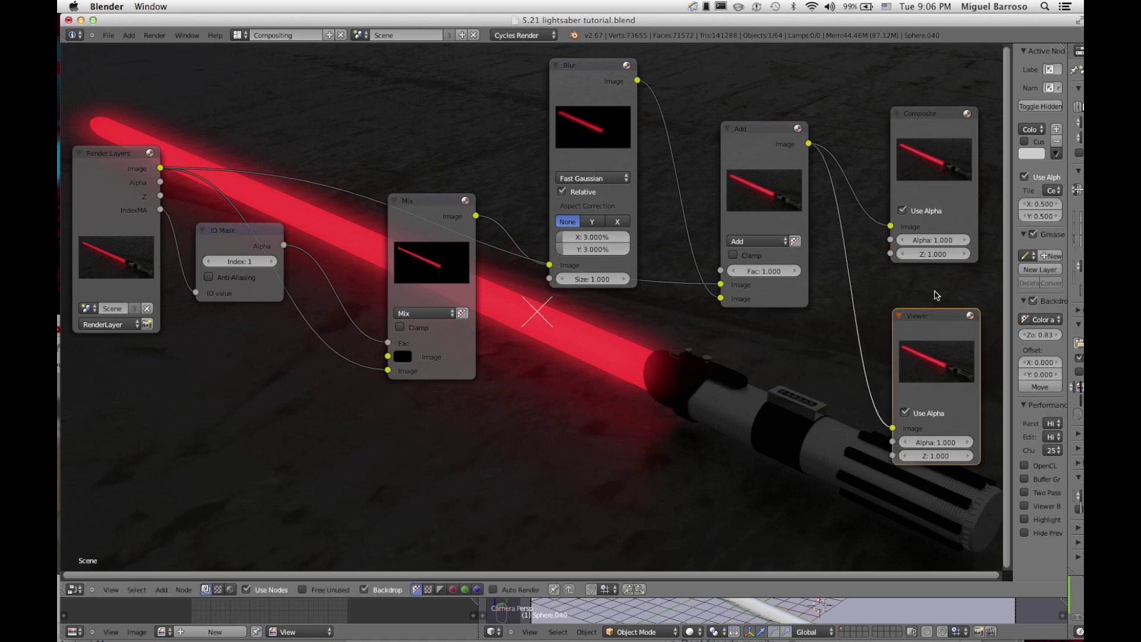